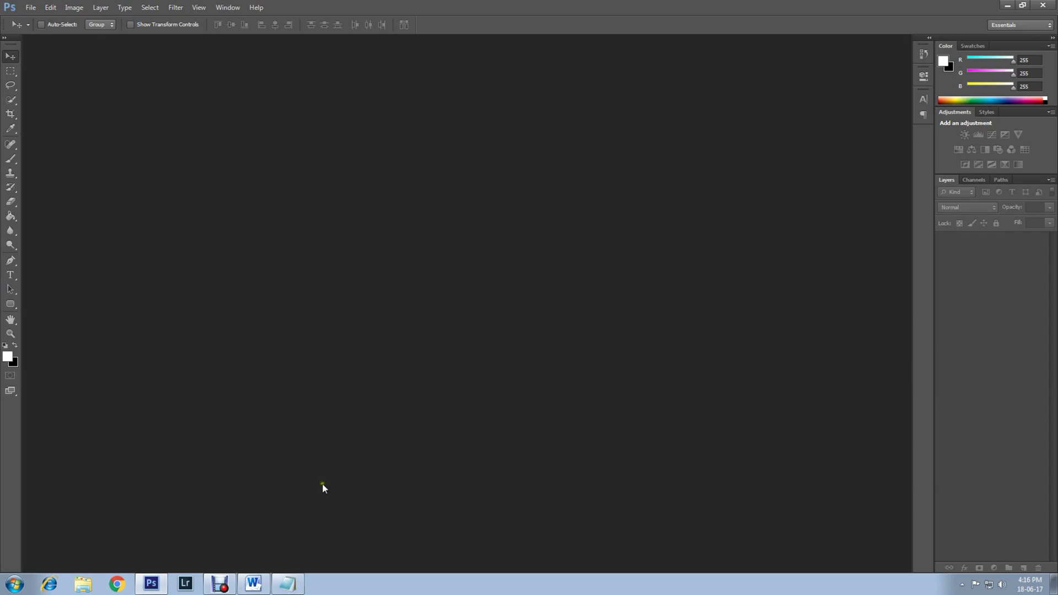
Create a new 640 × 480 px white document and begin unlocking its Background layer.
{"action": "left_click", "coordinate": [30, 8]}
{"action": "left_click", "coordinate": [31, 20]}
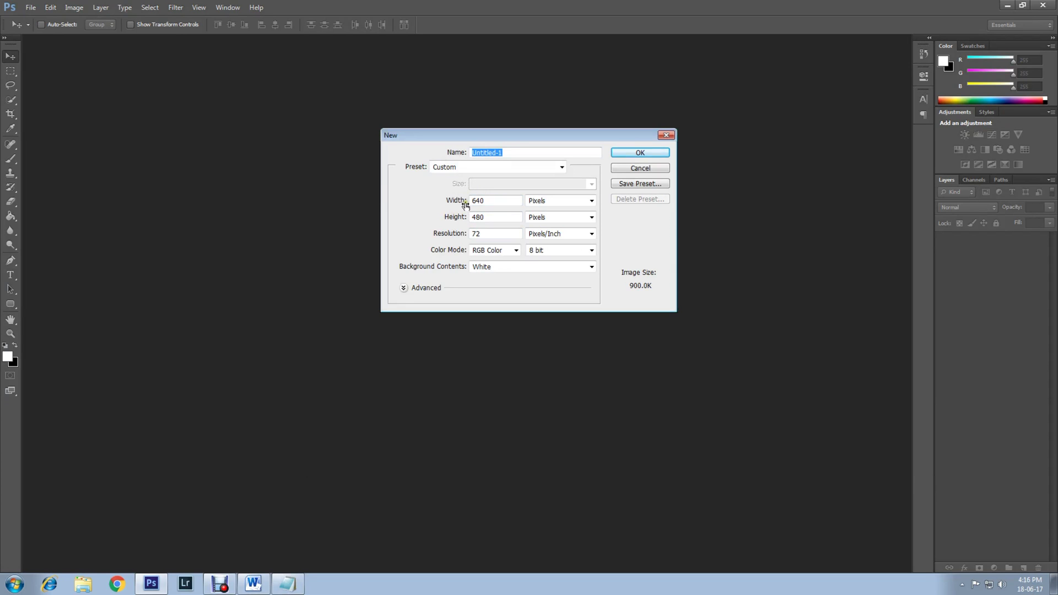
{"action": "double_click", "coordinate": [498, 201]}
{"action": "left_click", "coordinate": [636, 155]}
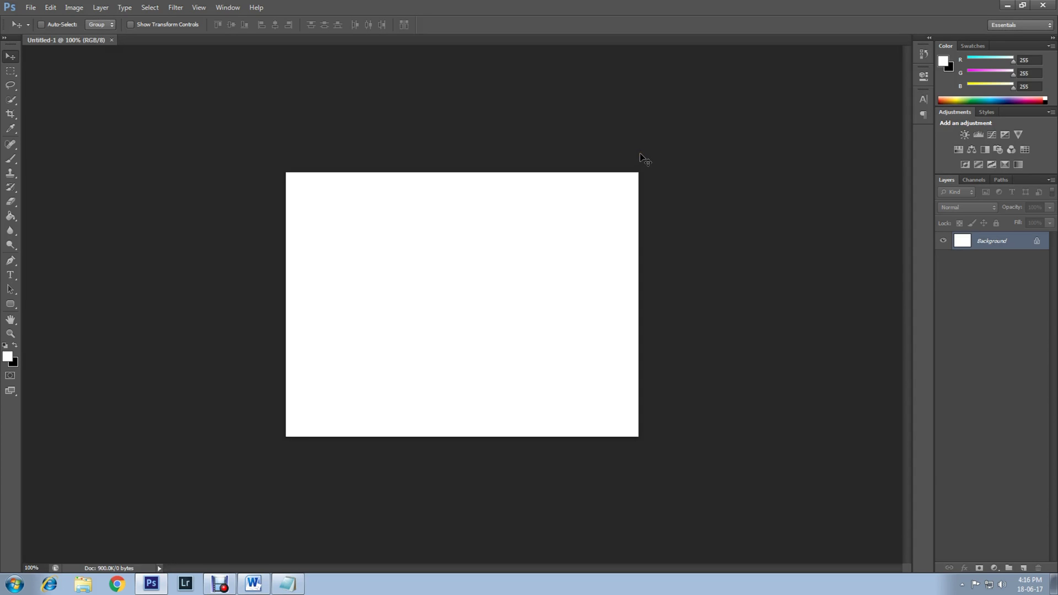
{"action": "double_click", "coordinate": [986, 243]}
Turn the Background into Layer 0 and add a Gradient Overlay effect to it.
{"action": "left_click", "coordinate": [619, 188]}
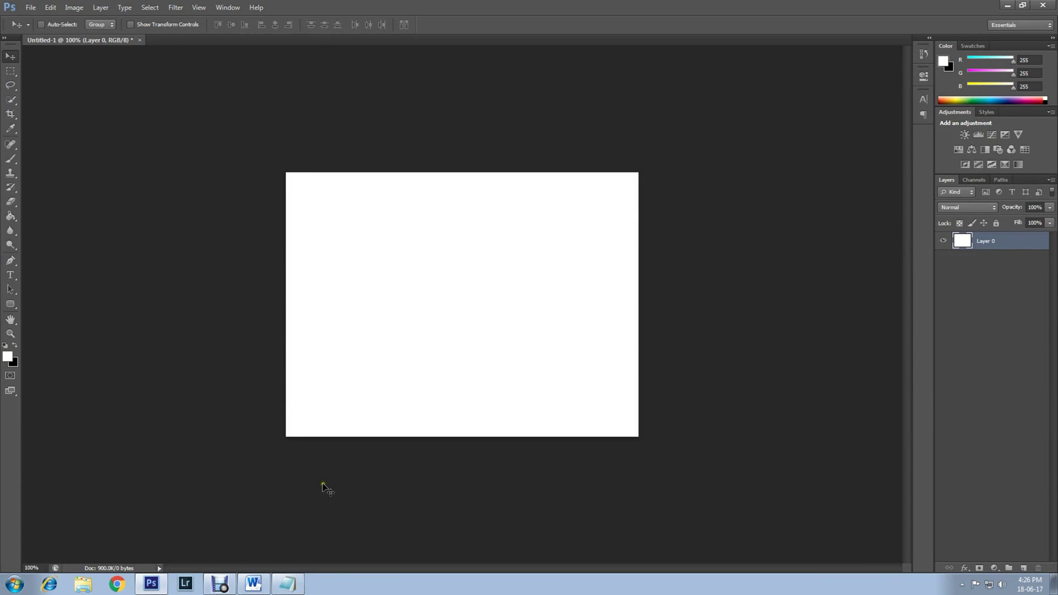
{"action": "left_click", "coordinate": [964, 569]}
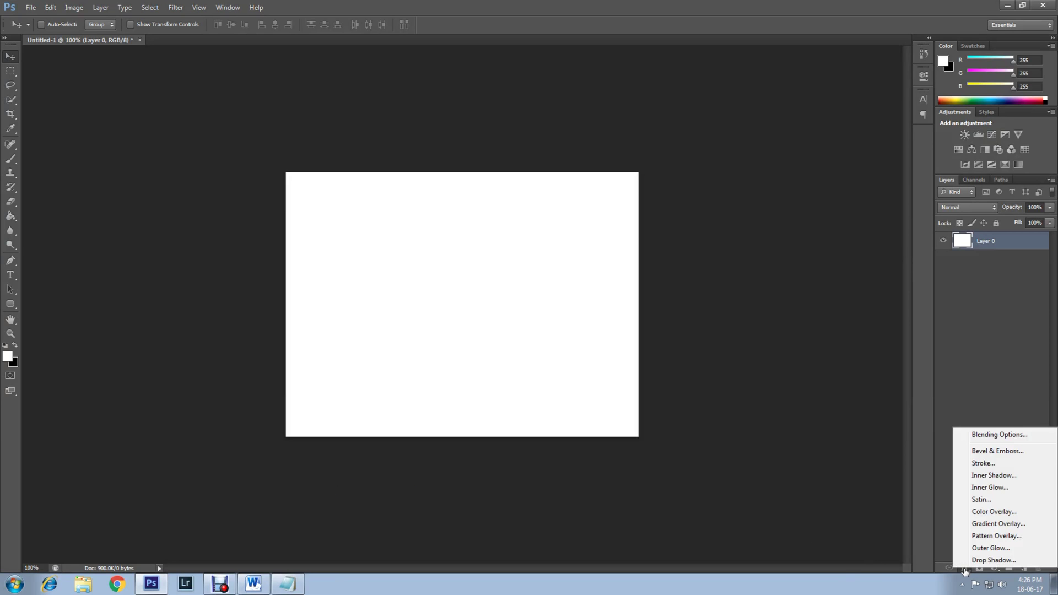
{"action": "left_click", "coordinate": [989, 526]}
Set the gradient overlay to angle 35°, scale 105% and Radial style.
{"action": "left_click", "coordinate": [834, 375]}
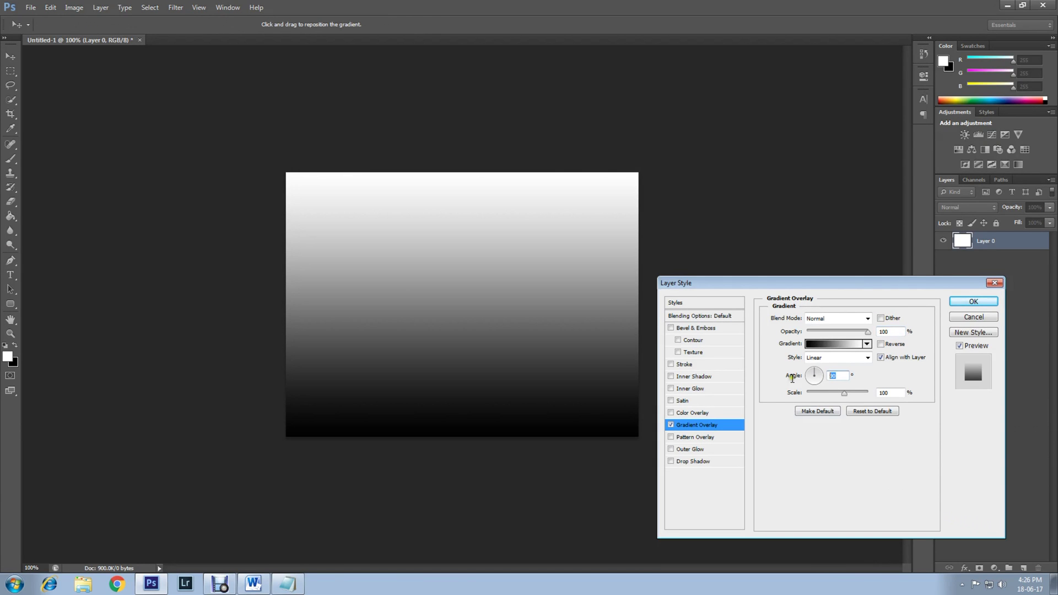
{"action": "type", "text": "35"}
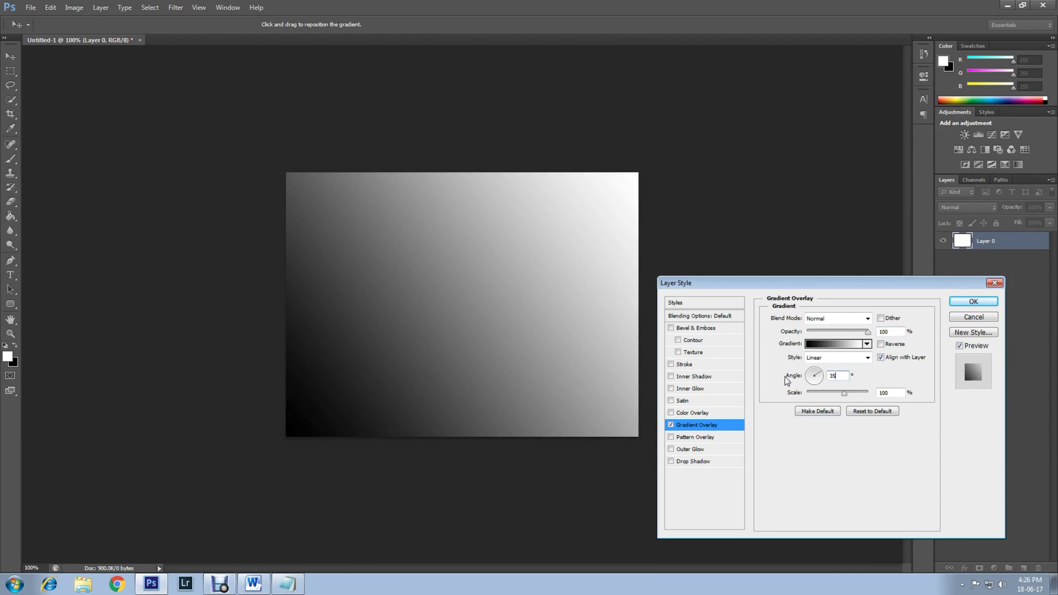
{"action": "left_click", "coordinate": [892, 392]}
{"action": "type", "text": "105"}
{"action": "left_click", "coordinate": [821, 357]}
{"action": "left_click", "coordinate": [824, 378]}
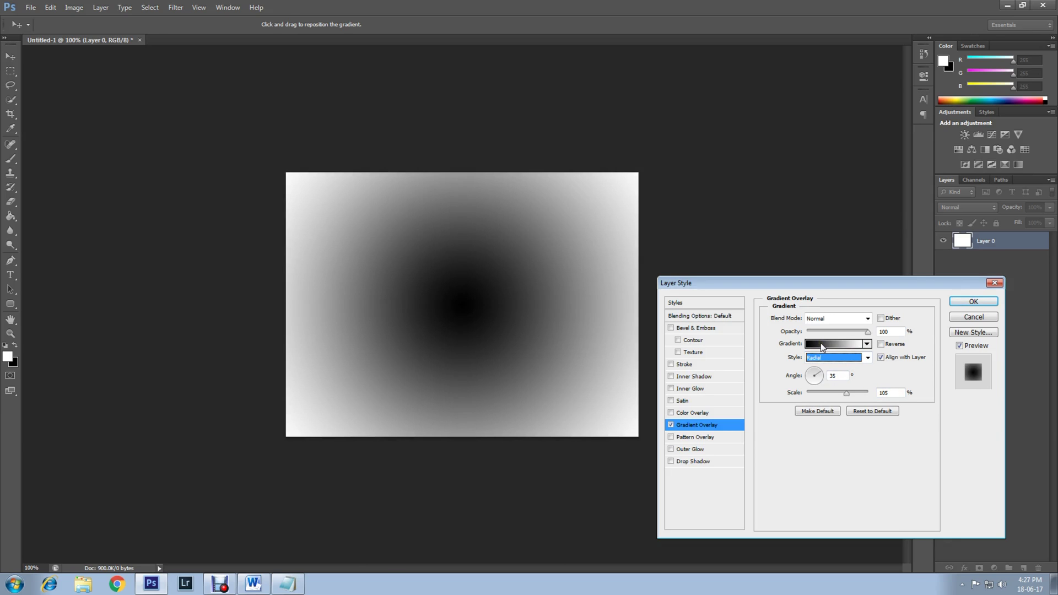
{"action": "left_click", "coordinate": [820, 343]}
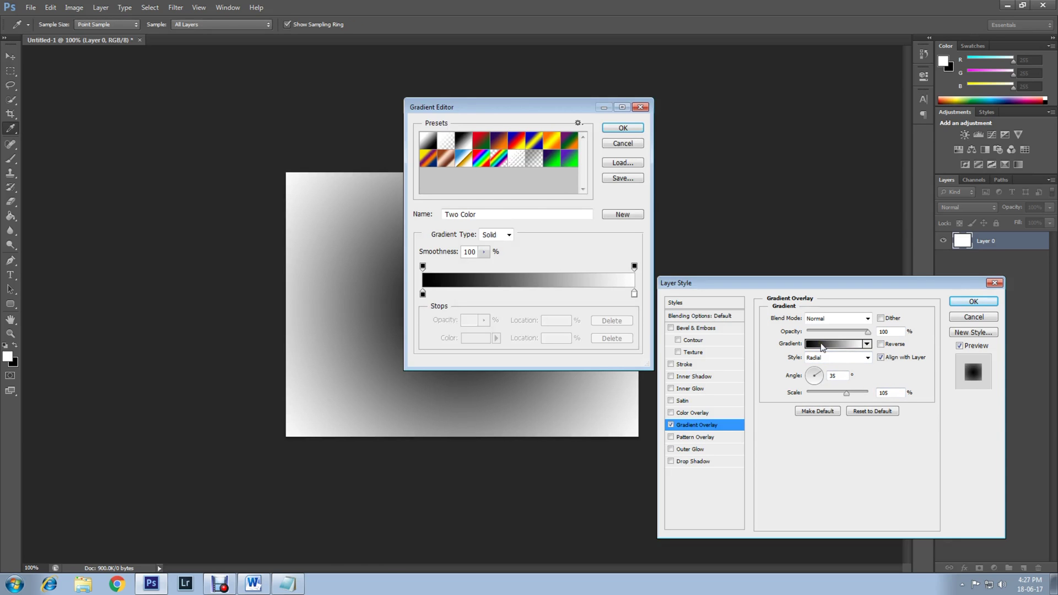
Set the gradient's starting colour stop to light grey #f3f3f3.
{"action": "left_click", "coordinate": [423, 295]}
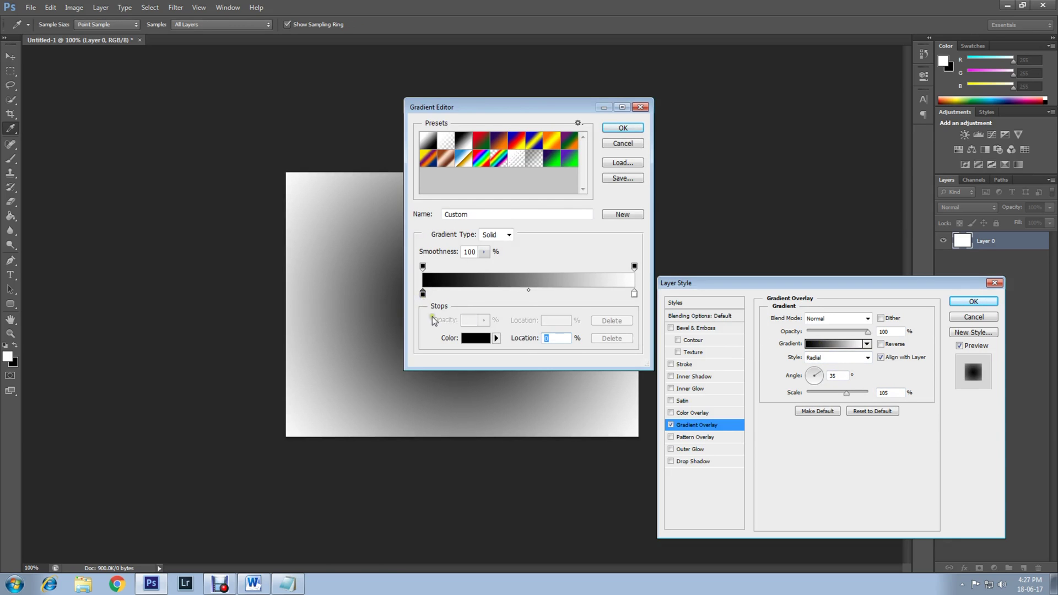
{"action": "left_click", "coordinate": [473, 338]}
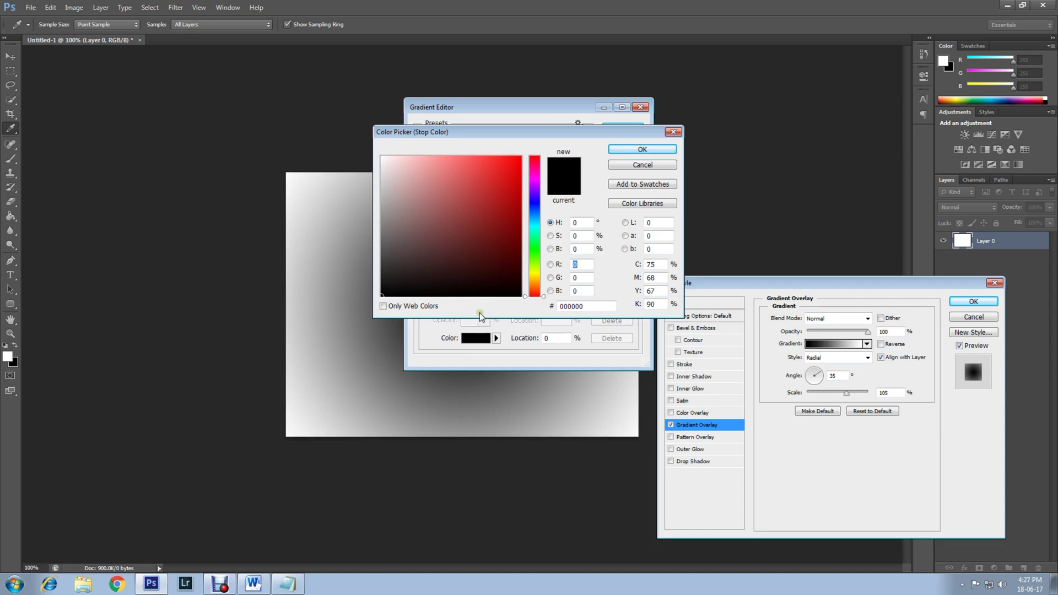
{"action": "left_click", "coordinate": [289, 585]}
{"action": "left_click", "coordinate": [290, 585]}
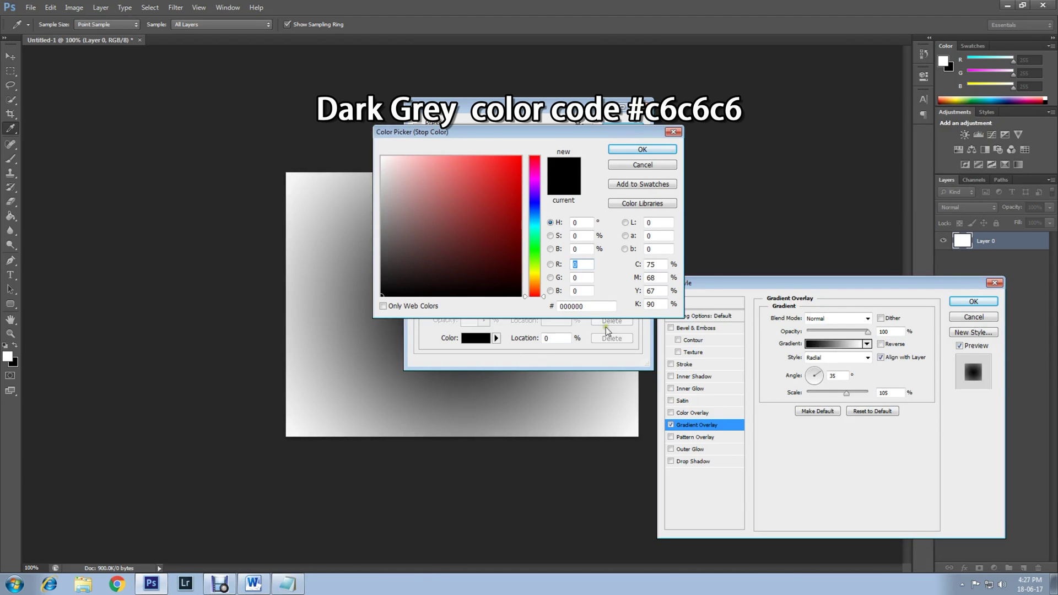
{"action": "type", "text": "#f3f3f3"}
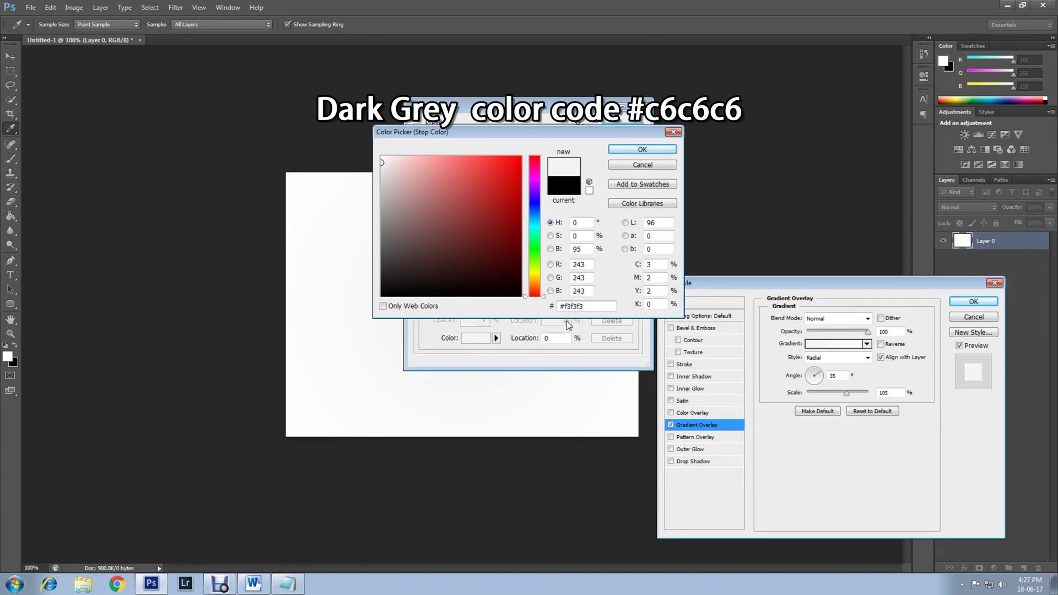
{"action": "left_click", "coordinate": [642, 149]}
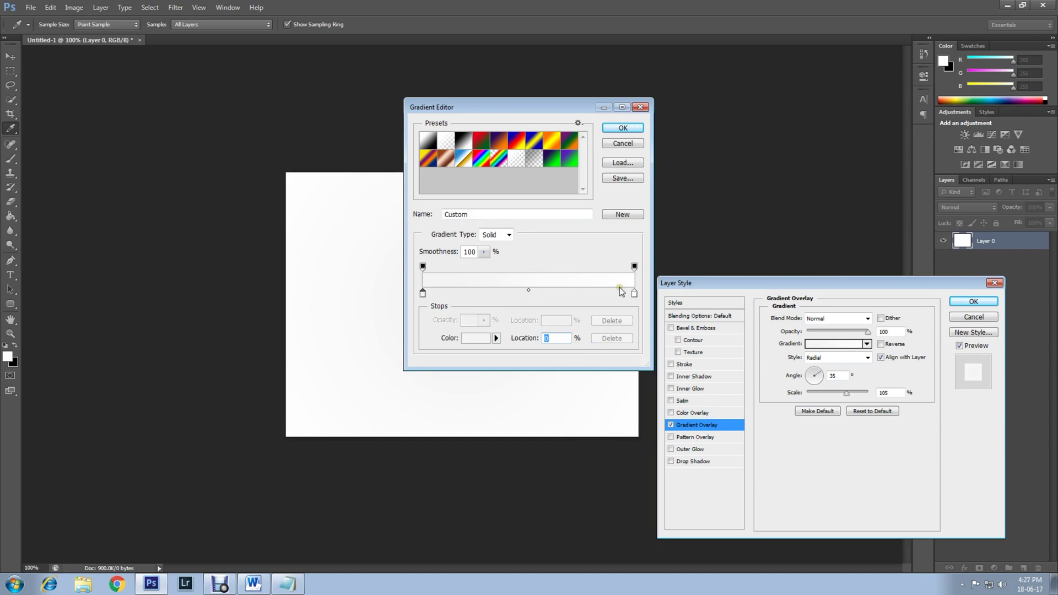
Set the ending stop to #c6c6c6 grey and apply the gradient overlay.
{"action": "left_click", "coordinate": [634, 293]}
{"action": "left_click", "coordinate": [474, 338]}
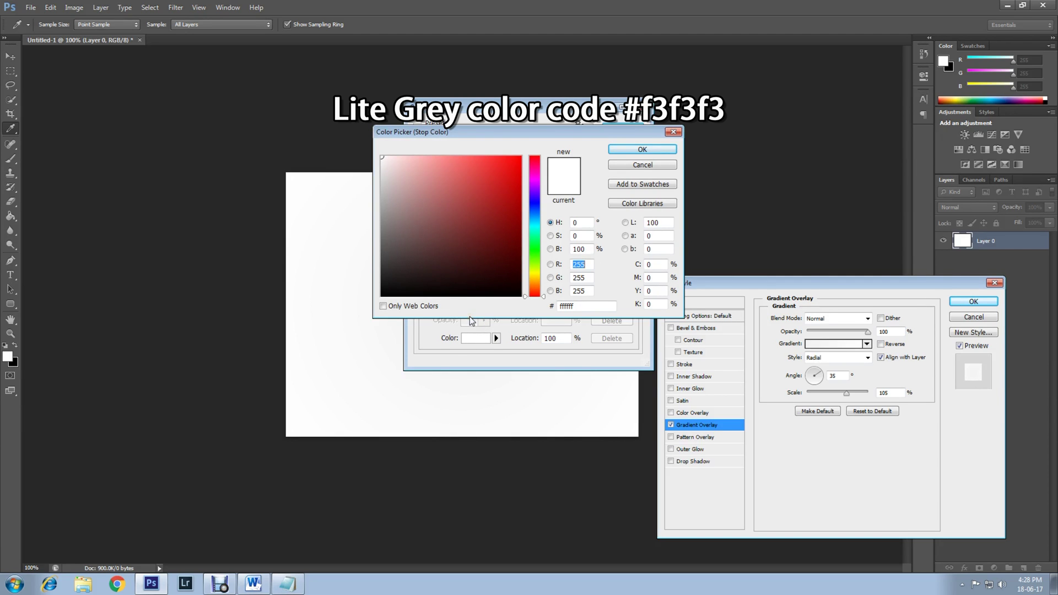
{"action": "double_click", "coordinate": [574, 303]}
{"action": "type", "text": "#c6c6c6"}
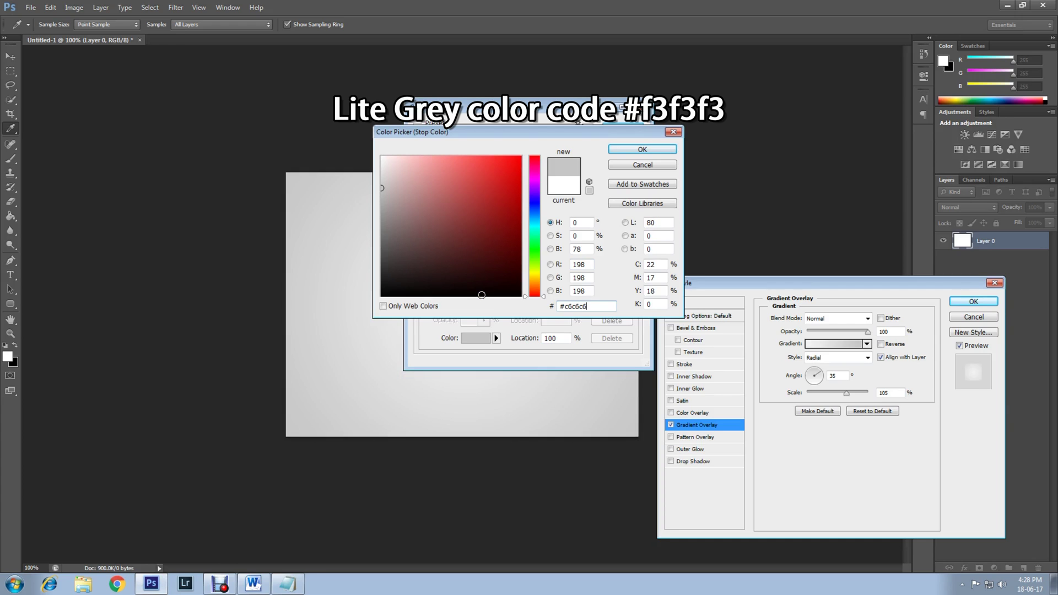
{"action": "left_click", "coordinate": [643, 150]}
{"action": "left_click", "coordinate": [621, 129]}
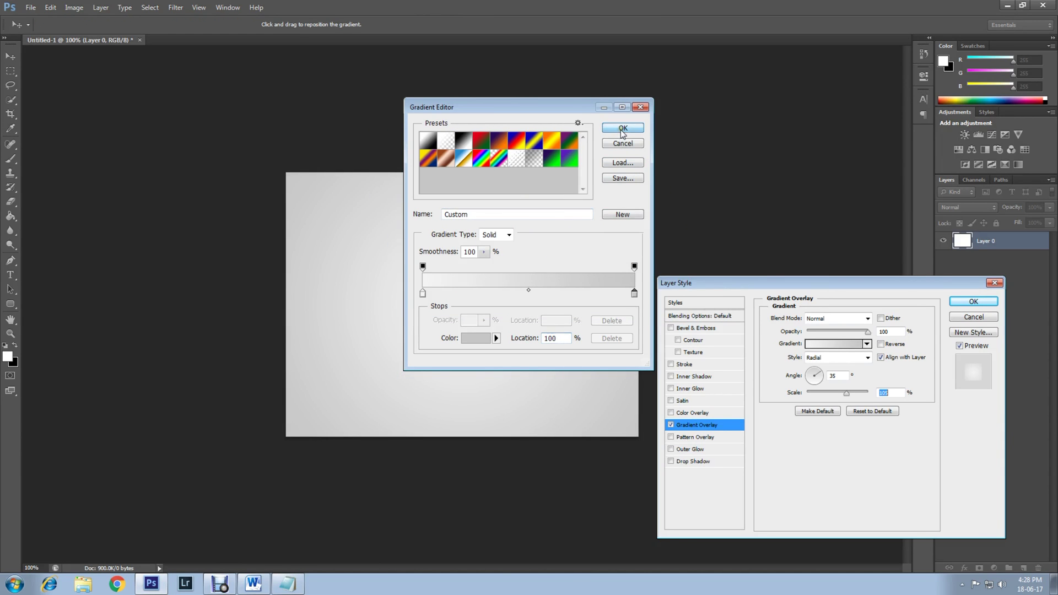
{"action": "left_click", "coordinate": [979, 308]}
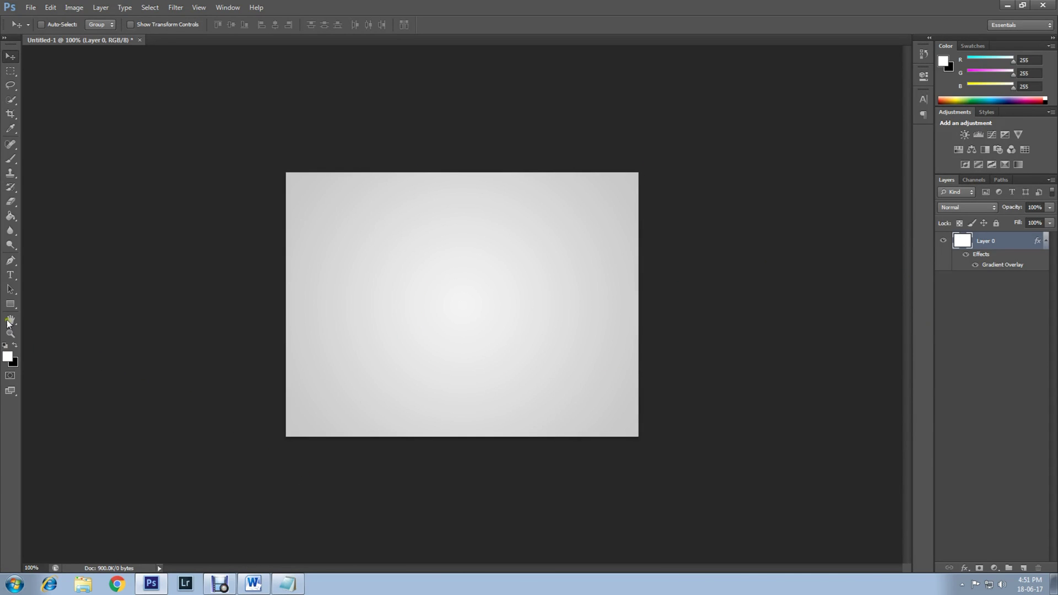
Draw a 215 × 57 px rounded rectangle with 5 px corners at the canvas centre.
{"action": "left_click_drag", "start_coordinate": [15, 309], "coordinate": [67, 317]}
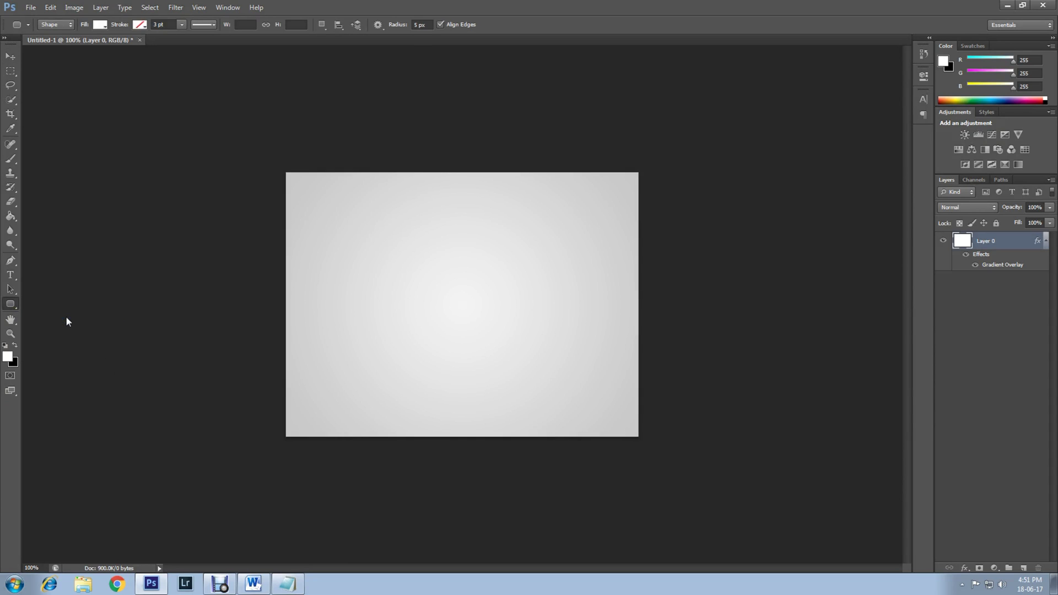
{"action": "double_click", "coordinate": [415, 24]}
{"action": "left_click_drag", "start_coordinate": [376, 267], "coordinate": [489, 298]}
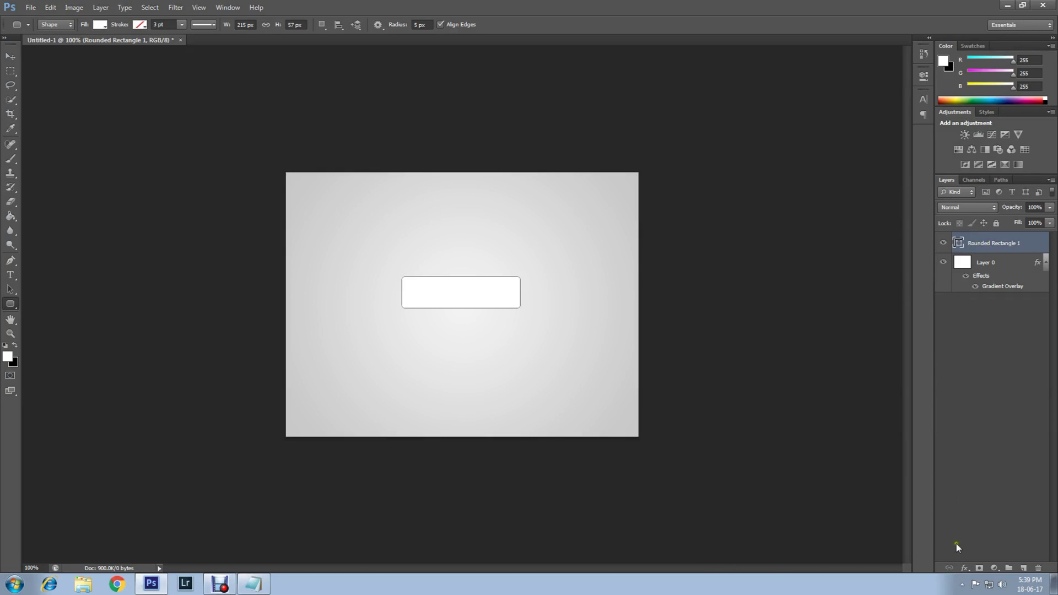
Add a gradient overlay to the rectangle with a dark blue #0d3079 starting stop.
{"action": "left_click", "coordinate": [964, 568]}
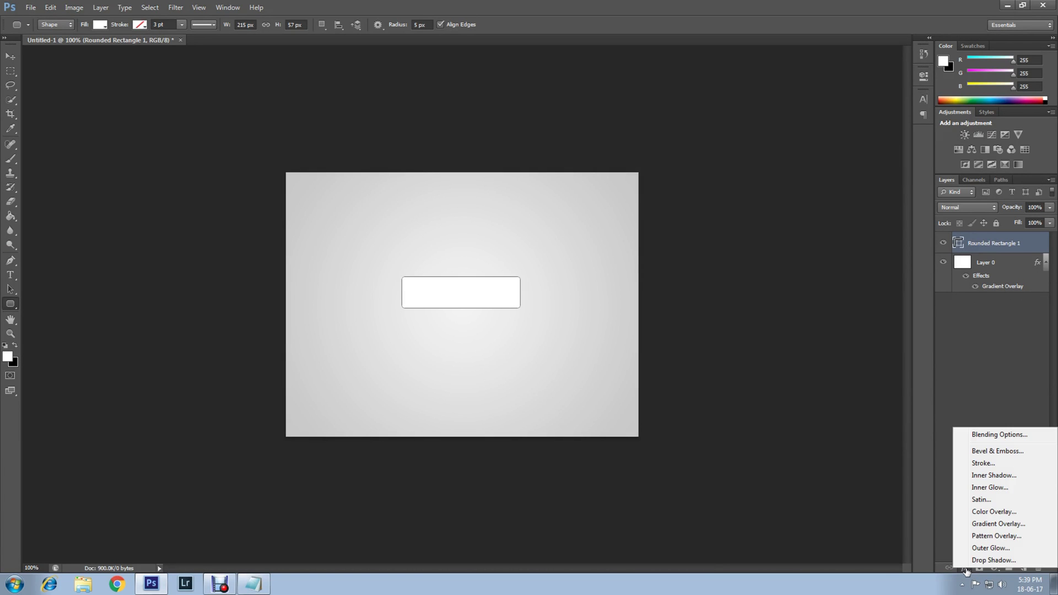
{"action": "left_click", "coordinate": [1004, 523]}
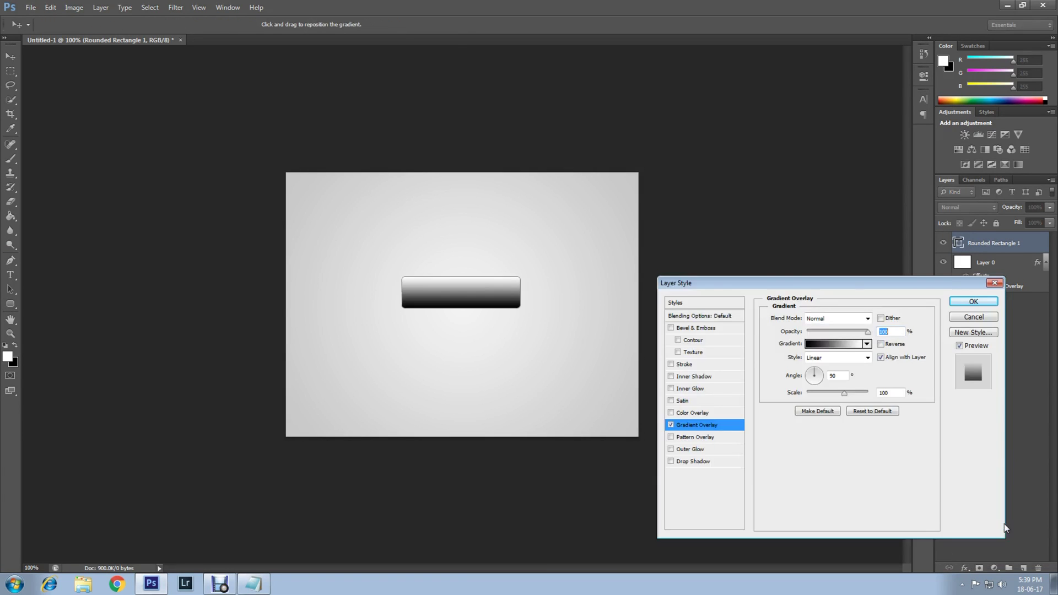
{"action": "left_click", "coordinate": [828, 345]}
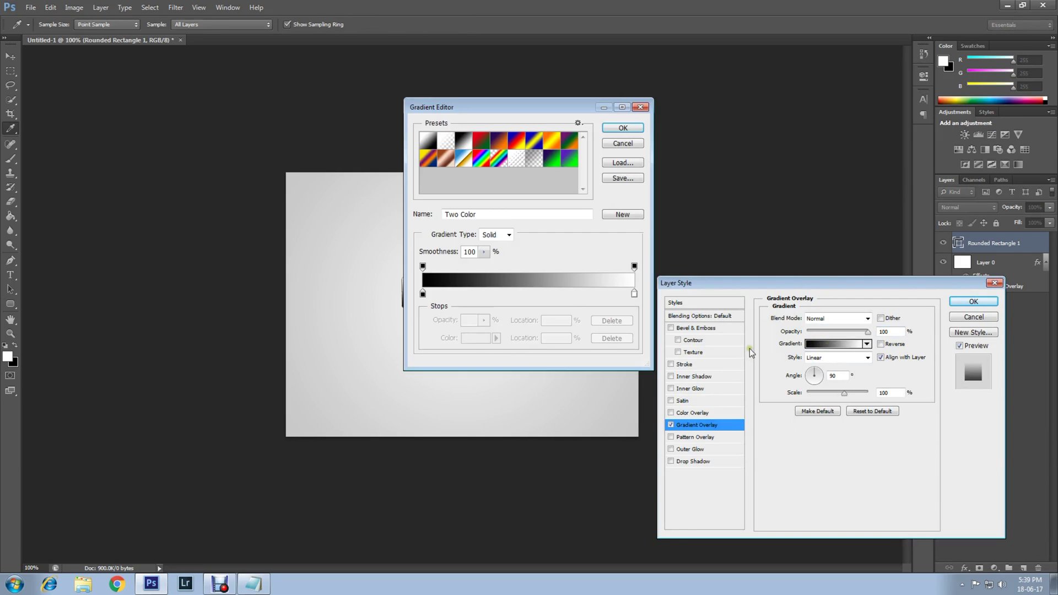
{"action": "left_click", "coordinate": [423, 295]}
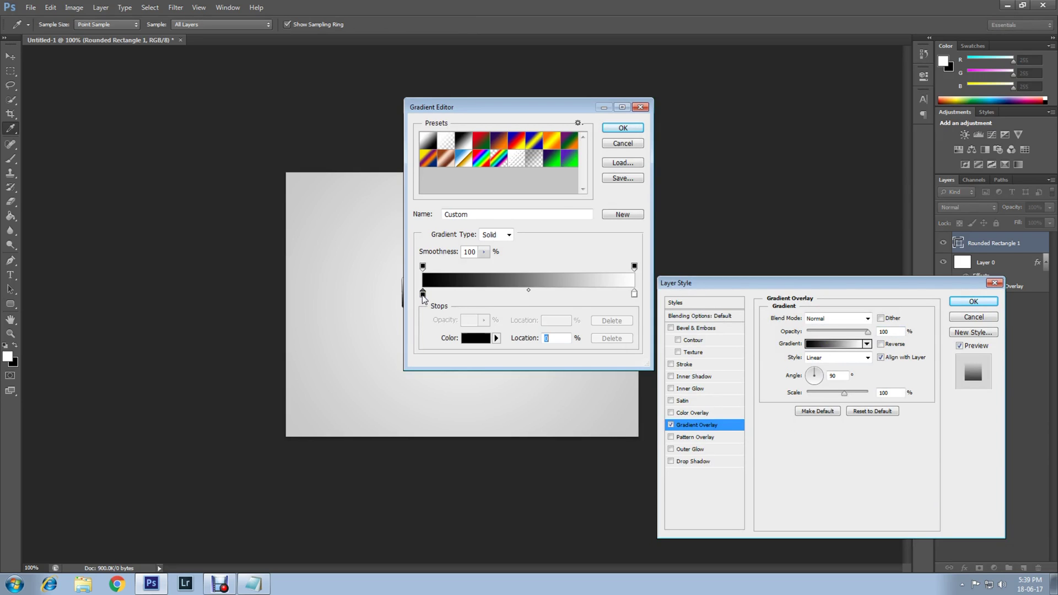
{"action": "left_click", "coordinate": [475, 337]}
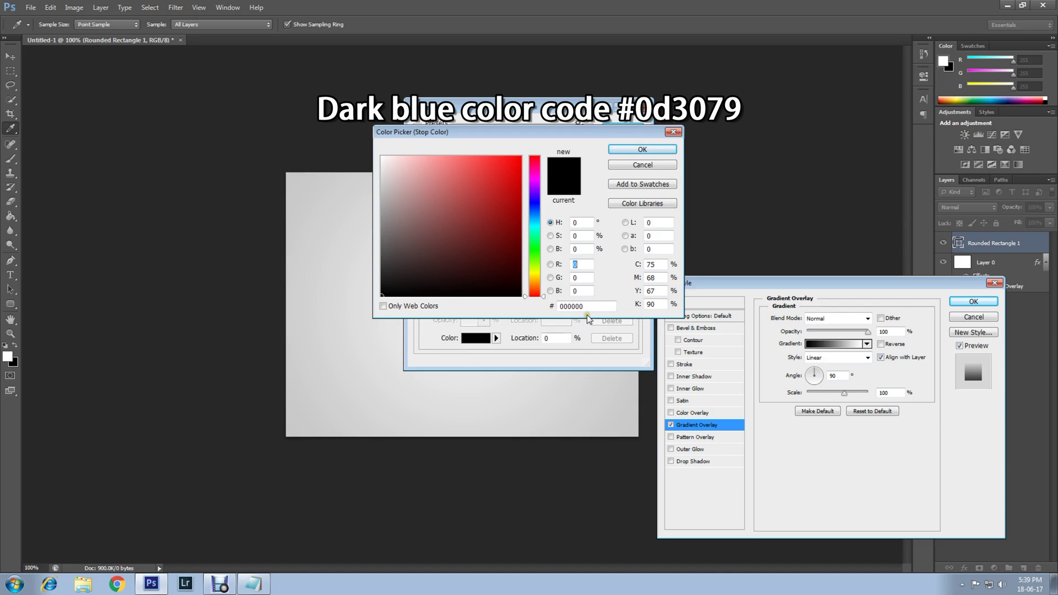
{"action": "left_click", "coordinate": [562, 306]}
{"action": "type", "text": "#0d3079"}
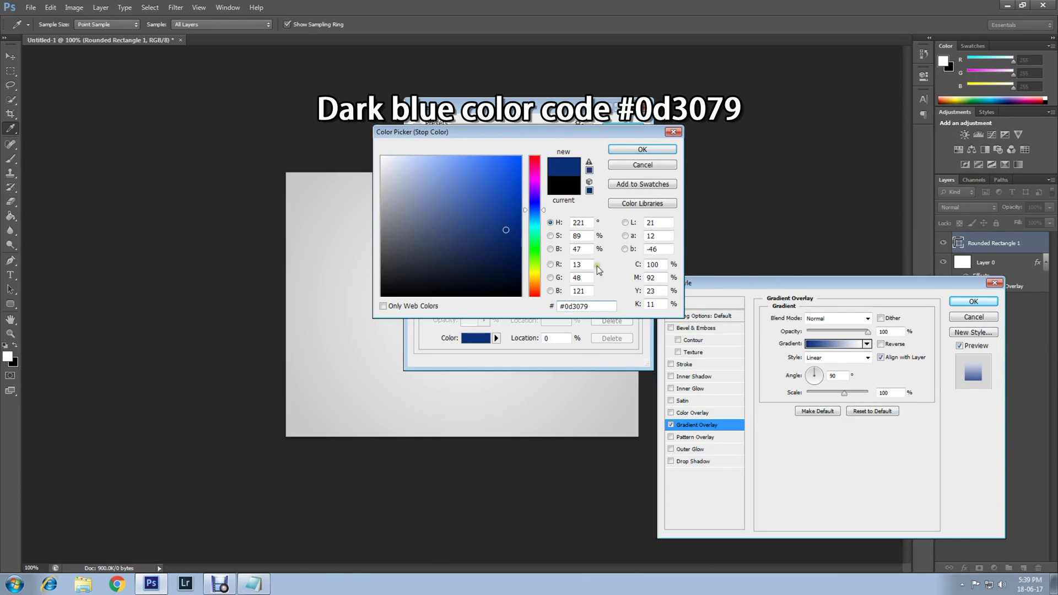
{"action": "left_click", "coordinate": [644, 149]}
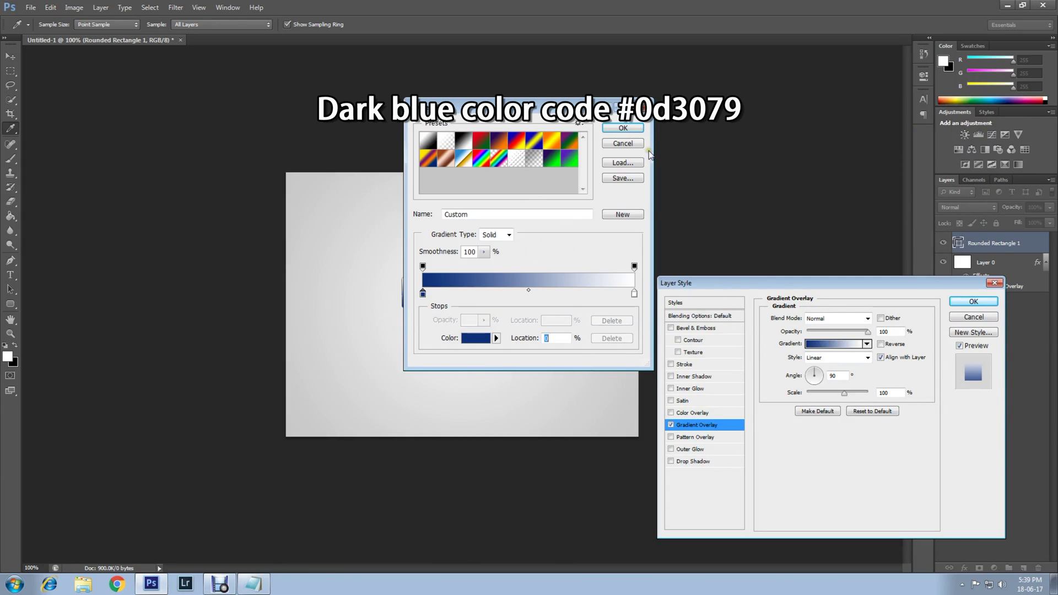
Set the gradient's ending stop to light blue #557bc9 and accept it.
{"action": "left_click", "coordinate": [634, 292]}
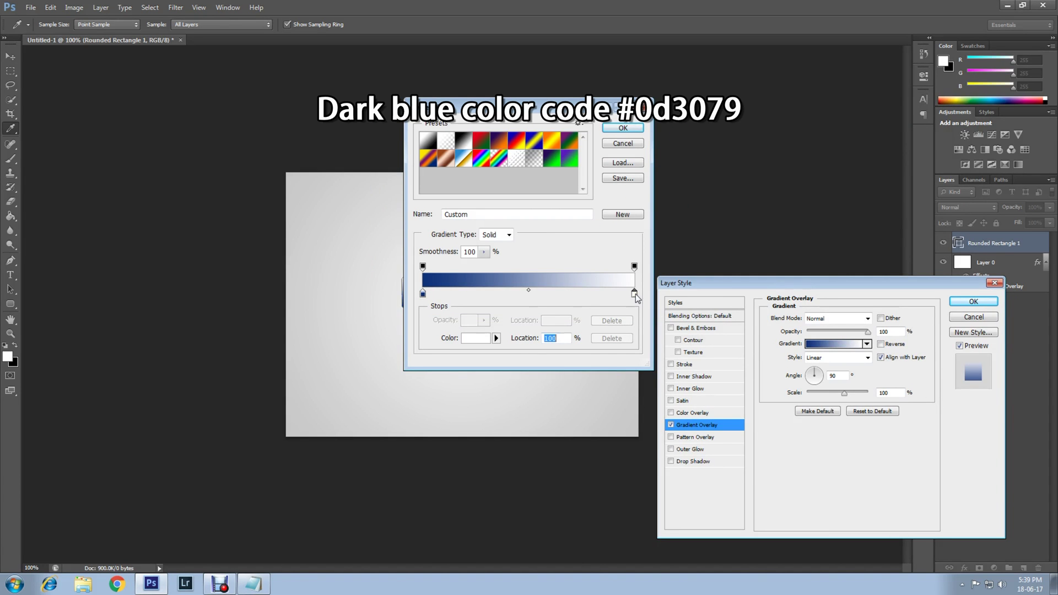
{"action": "left_click", "coordinate": [487, 339]}
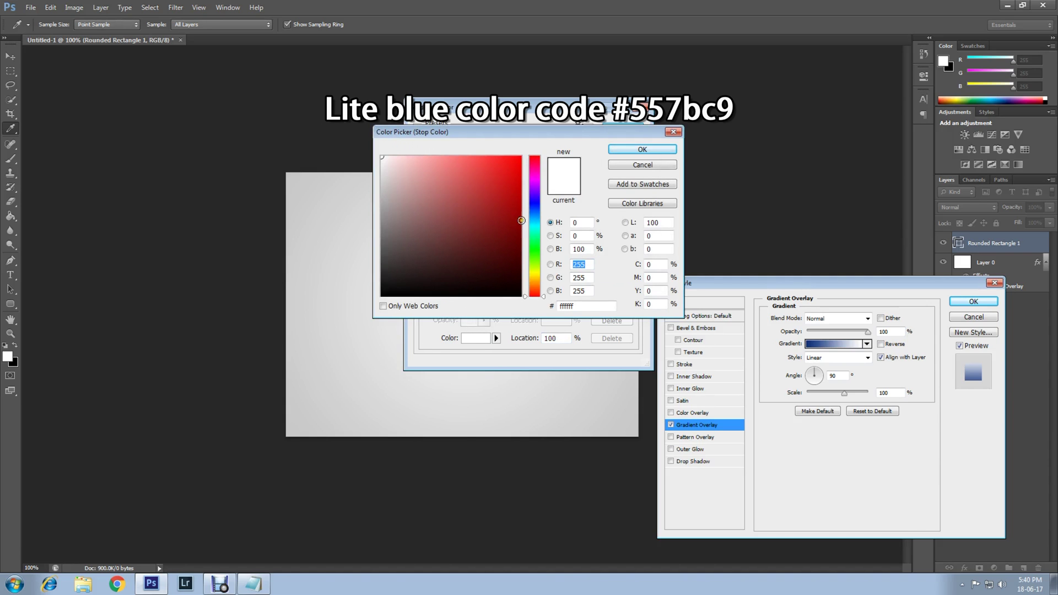
{"action": "left_click", "coordinate": [584, 305]}
{"action": "type", "text": "557bc9"}
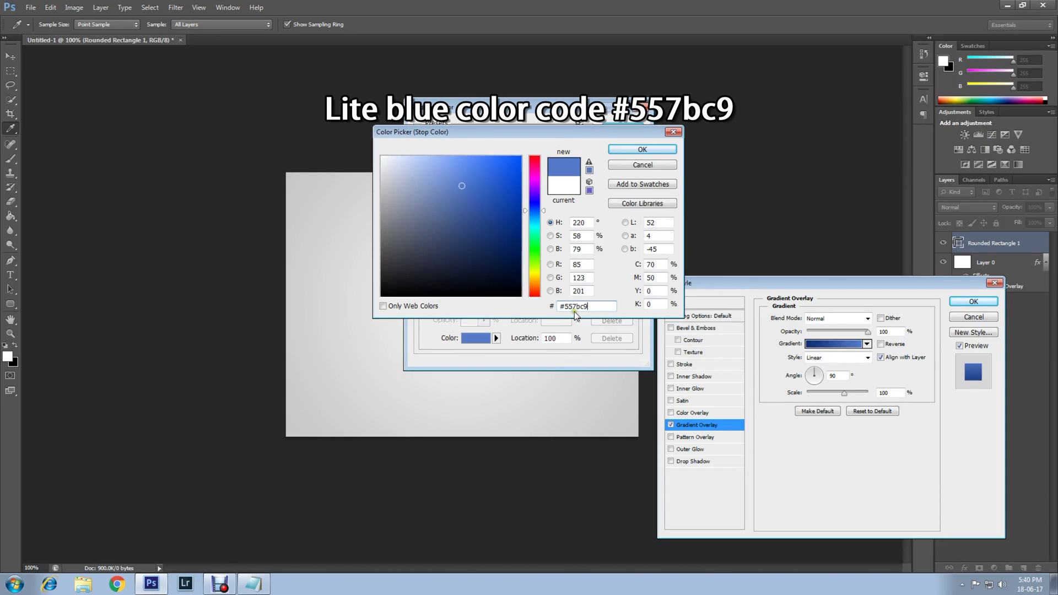
{"action": "left_click", "coordinate": [642, 149]}
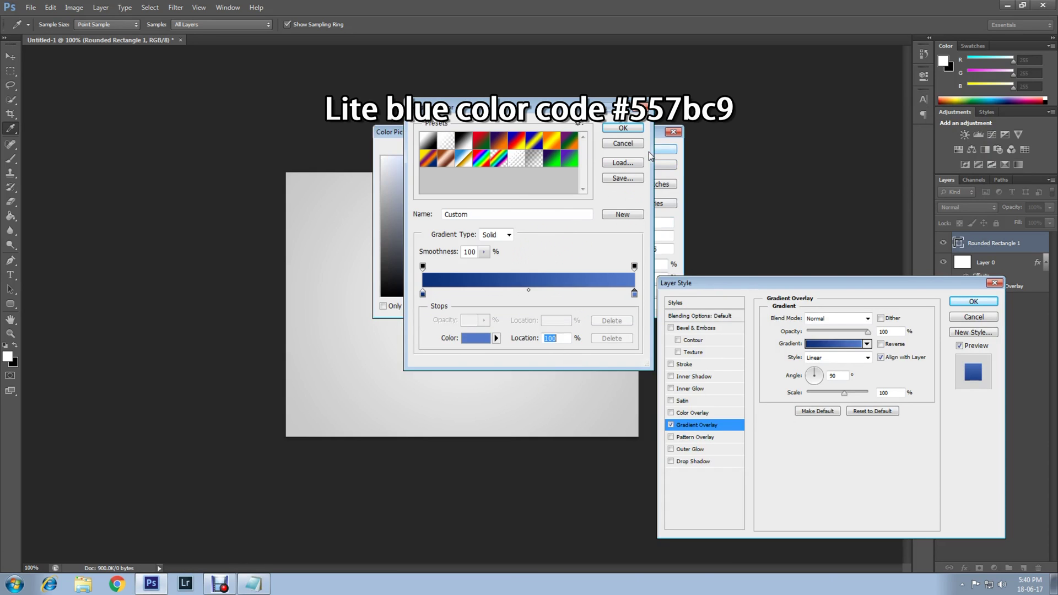
{"action": "left_click", "coordinate": [623, 129]}
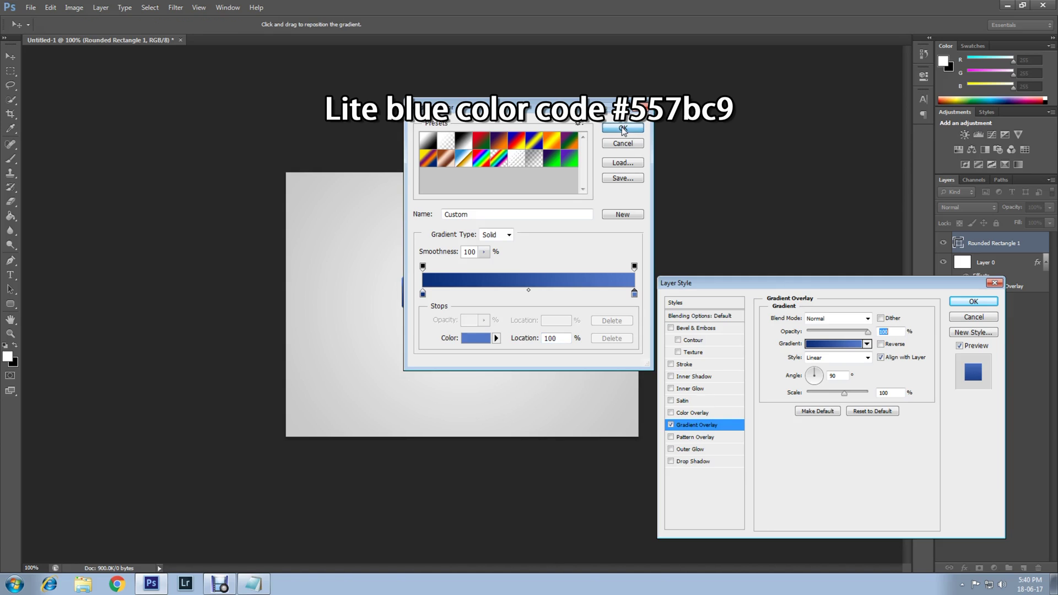
Add a 2 px dark blue #0b2258 stroke around the button.
{"action": "left_click", "coordinate": [688, 365]}
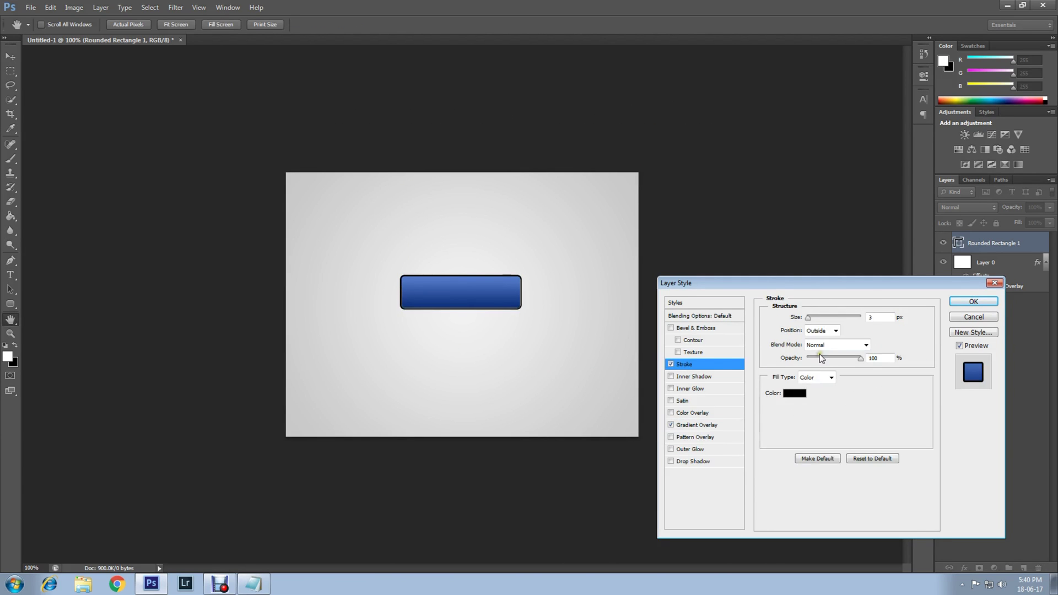
{"action": "left_click", "coordinate": [793, 392]}
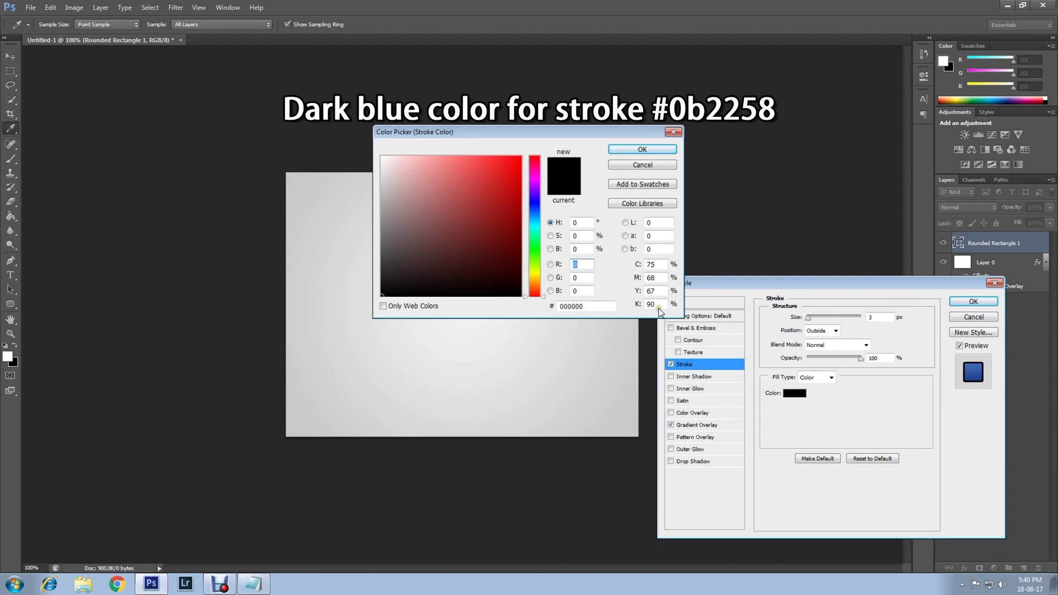
{"action": "key", "text": "Tab"}
{"action": "key", "text": "Tab"}
{"action": "key", "text": "Tab"}
{"action": "type", "text": "#0b2258"}
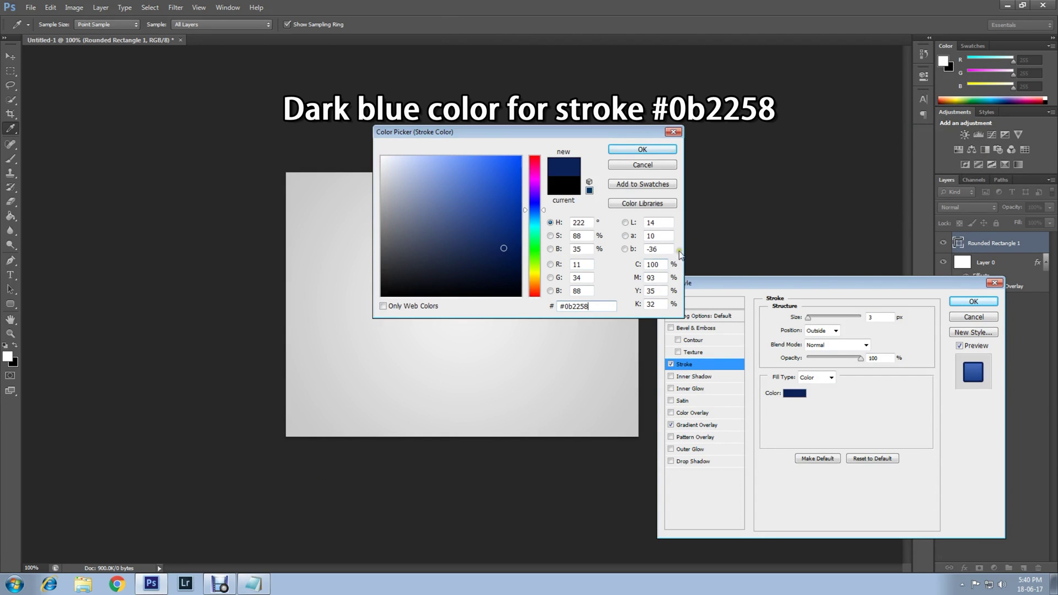
{"action": "left_click", "coordinate": [644, 149]}
{"action": "type", "text": "2"}
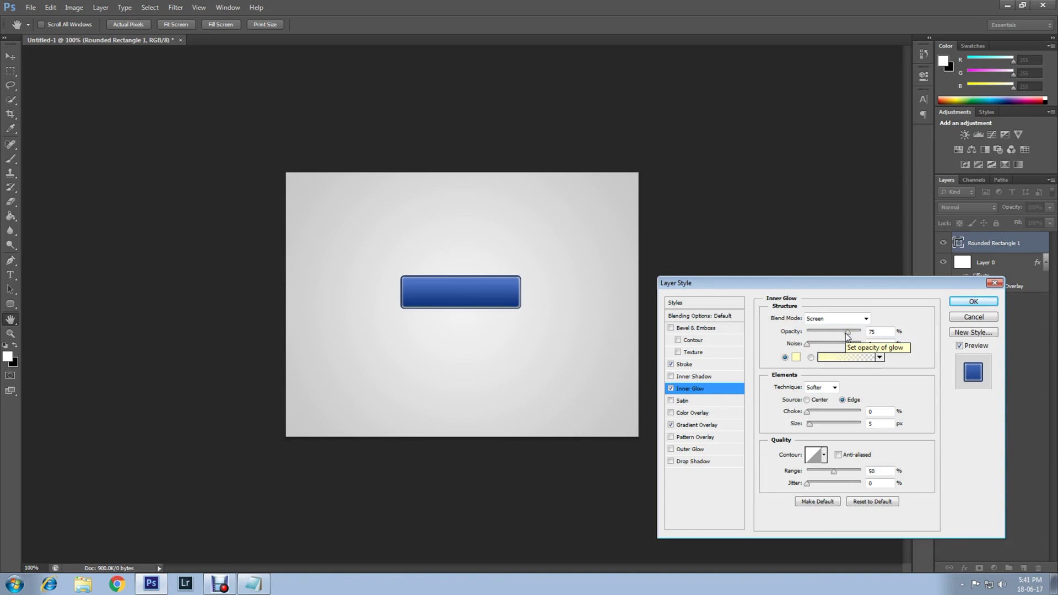
Set the inner glow to white at 30% opacity and apply the layer effects.
{"action": "left_click", "coordinate": [845, 333]}
{"action": "left_click_drag", "start_coordinate": [837, 333], "coordinate": [823, 333]}
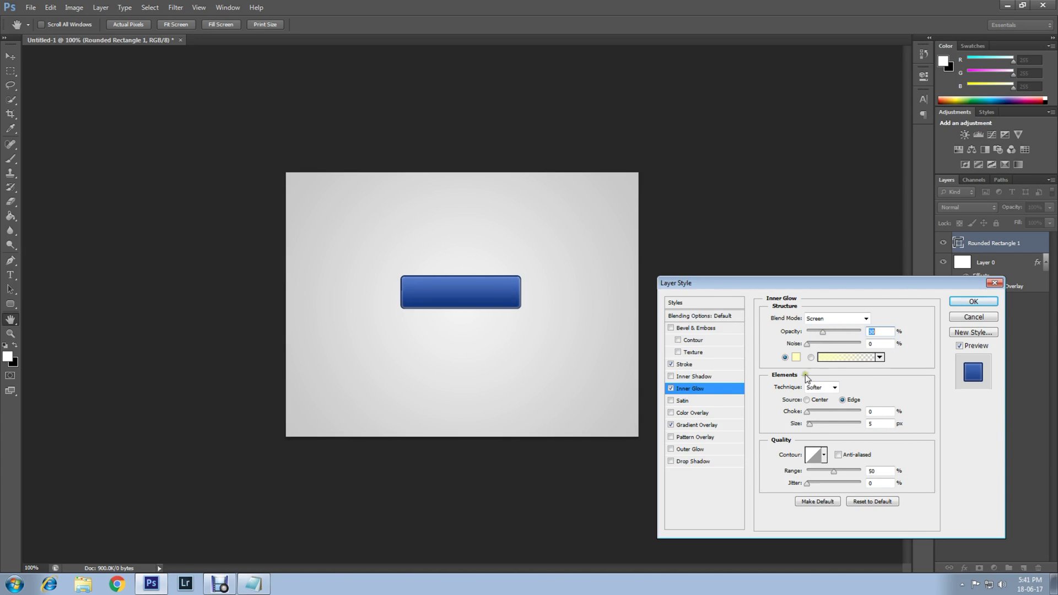
{"action": "left_click", "coordinate": [794, 357]}
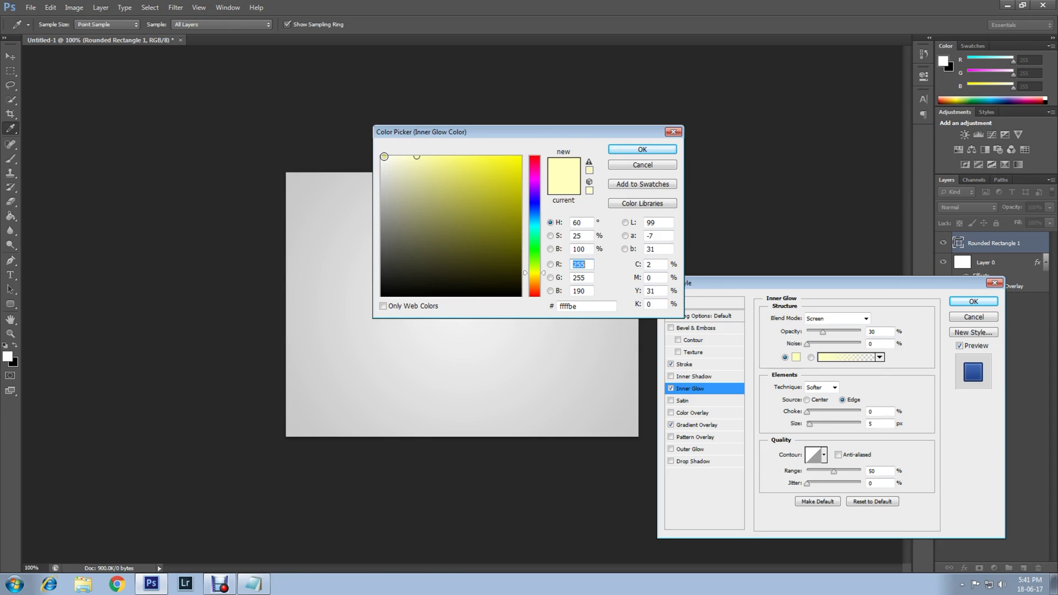
{"action": "left_click", "coordinate": [382, 157]}
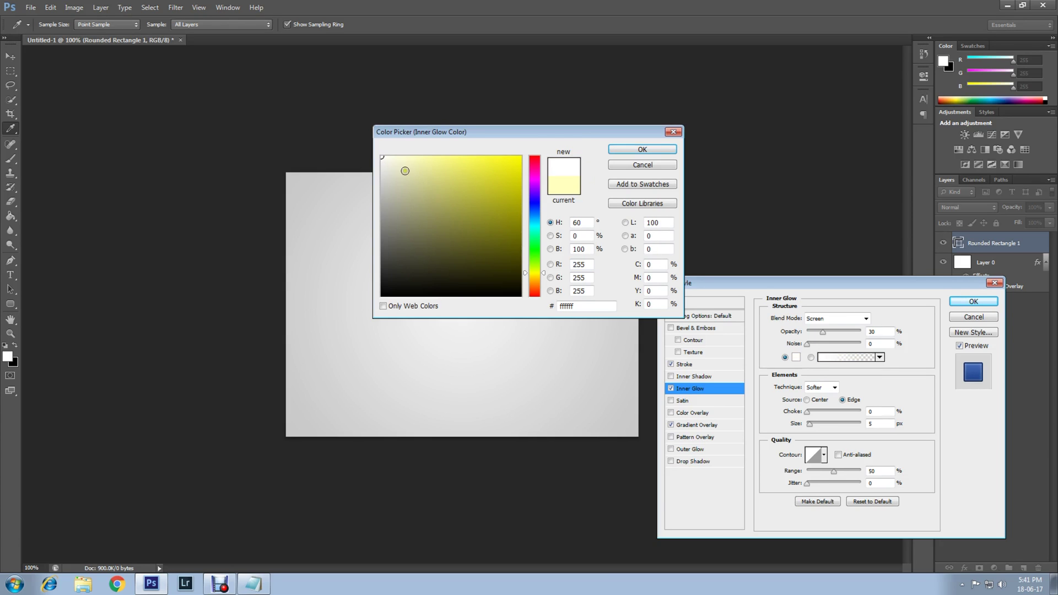
{"action": "left_click", "coordinate": [638, 151]}
{"action": "left_click", "coordinate": [973, 301]}
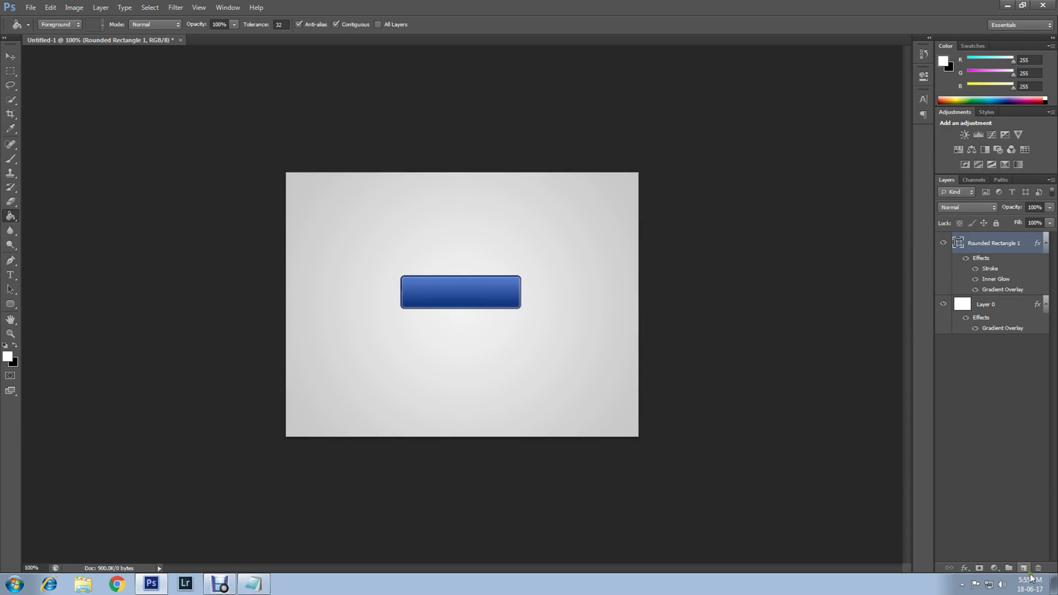
On a new layer, fill the button's shape selection with black using the Paint Bucket.
{"action": "left_click", "coordinate": [1023, 568]}
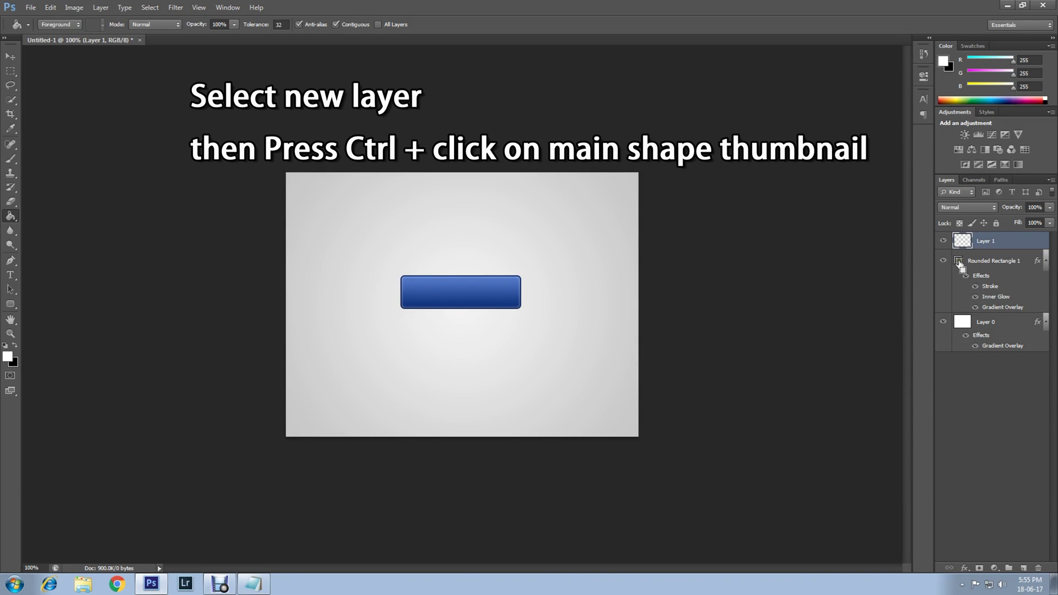
{"action": "left_click", "coordinate": [960, 265], "text": "ctrl"}
{"action": "left_click", "coordinate": [13, 220]}
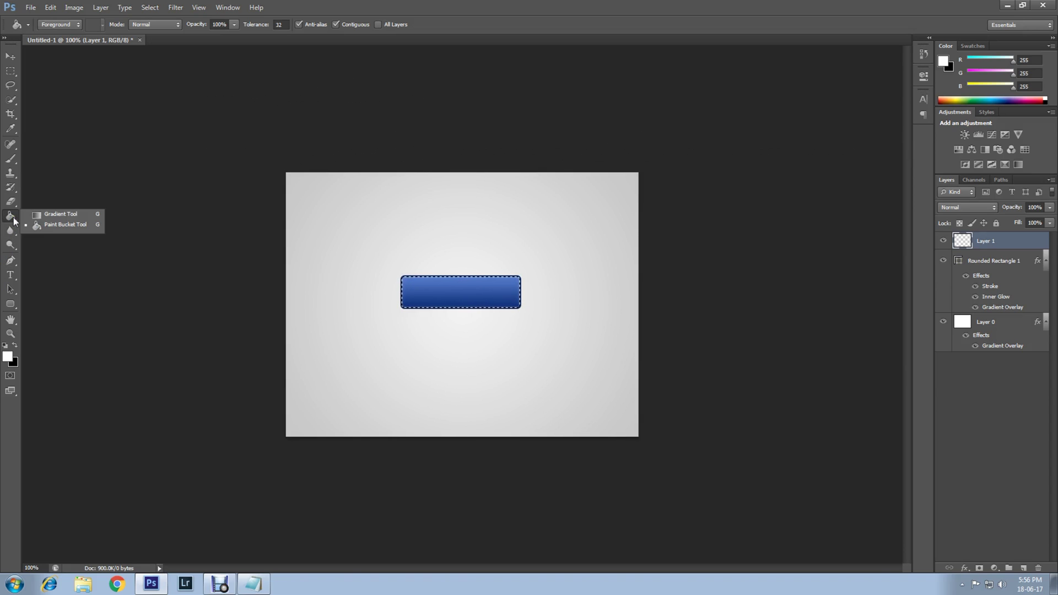
{"action": "left_click", "coordinate": [74, 223]}
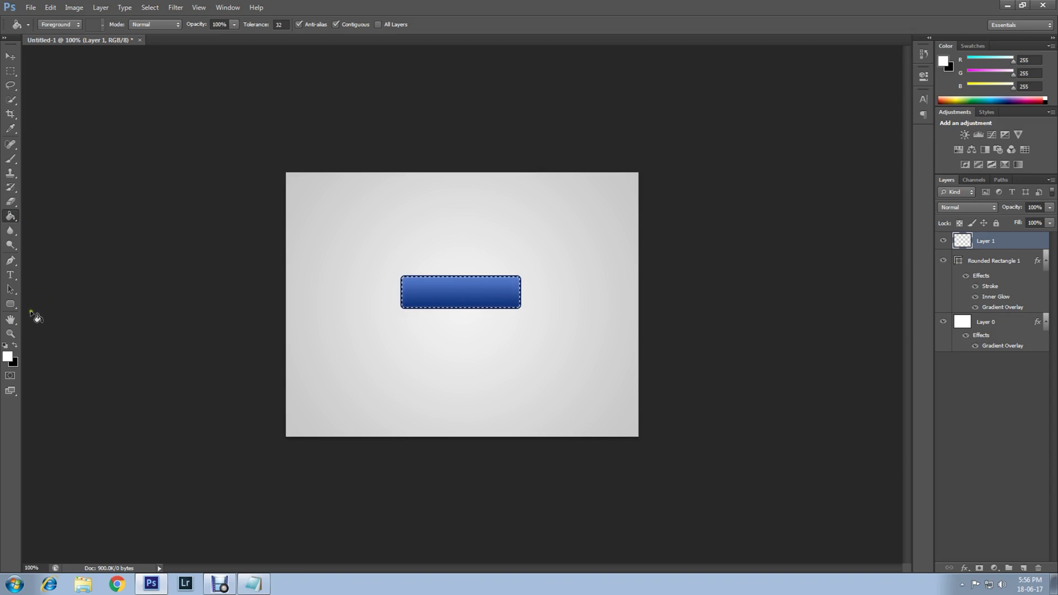
{"action": "left_click", "coordinate": [16, 344]}
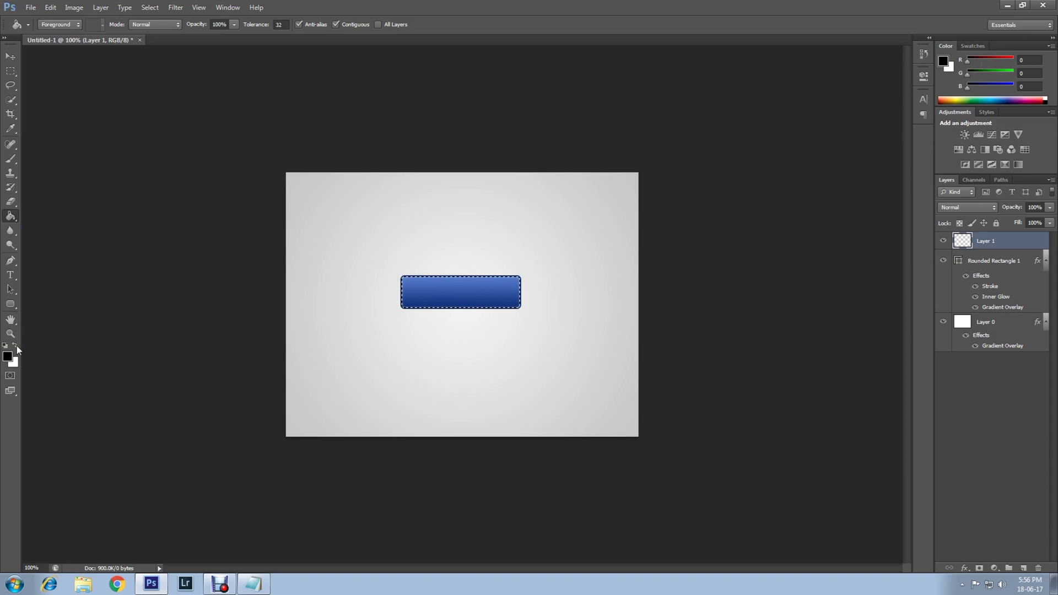
{"action": "left_click", "coordinate": [452, 286]}
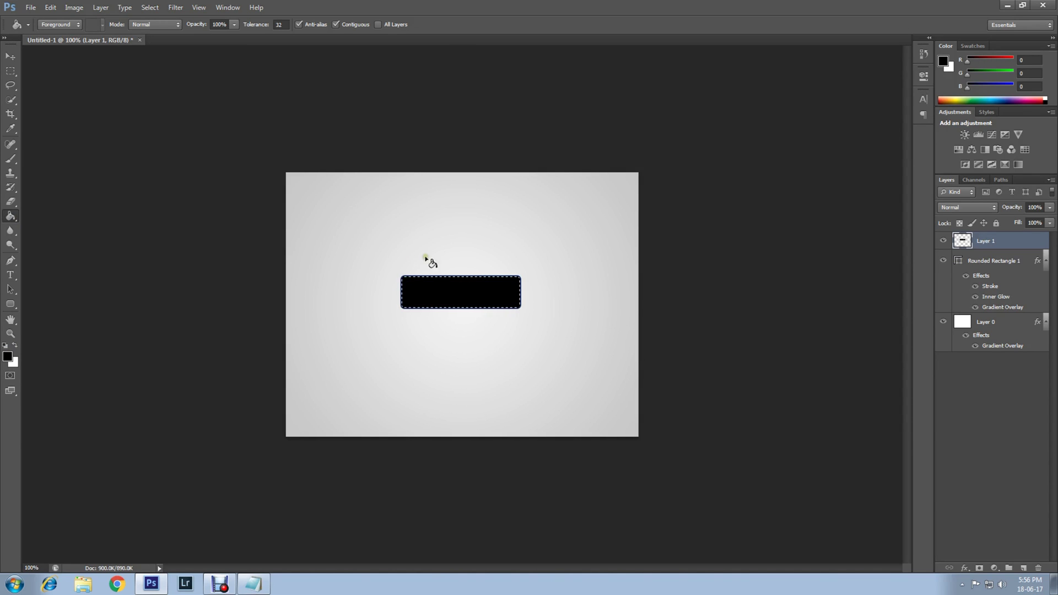
Apply 33% monochromatic Add Noise to the black fill.
{"action": "left_click", "coordinate": [175, 7]}
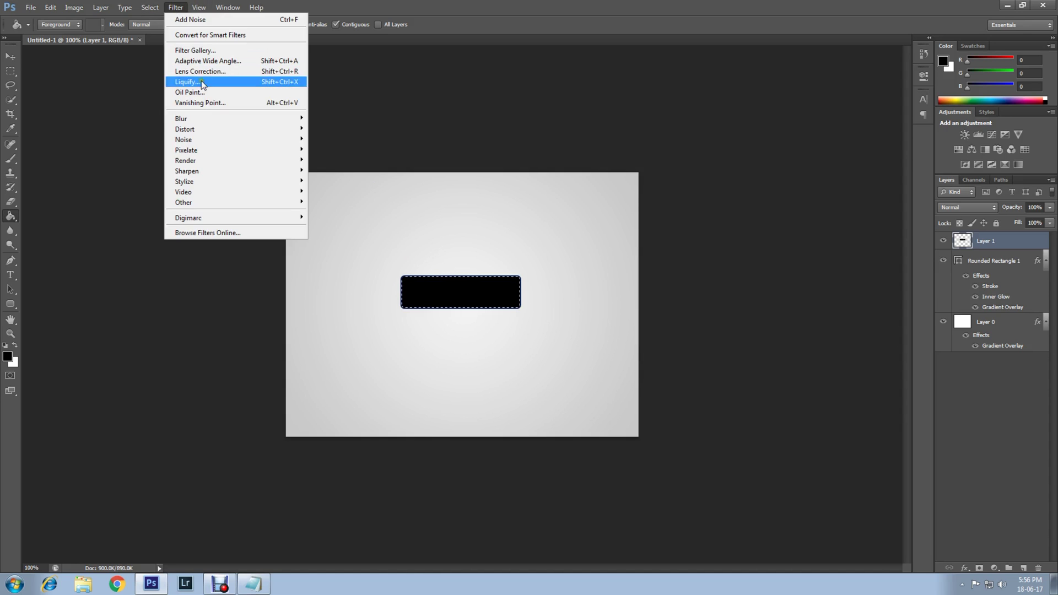
{"action": "mouse_move", "coordinate": [203, 140]}
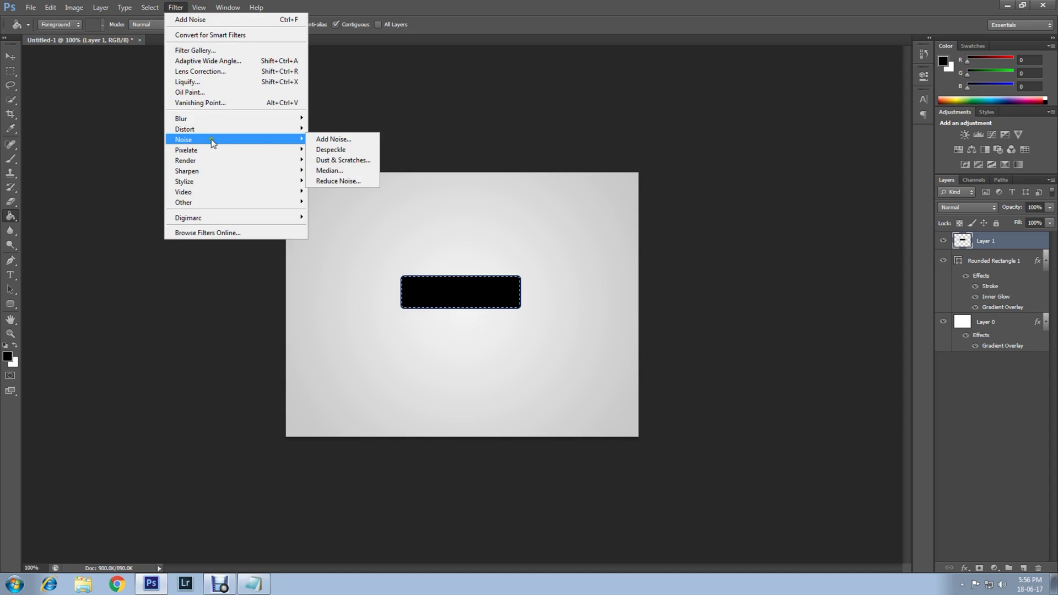
{"action": "left_click", "coordinate": [325, 139]}
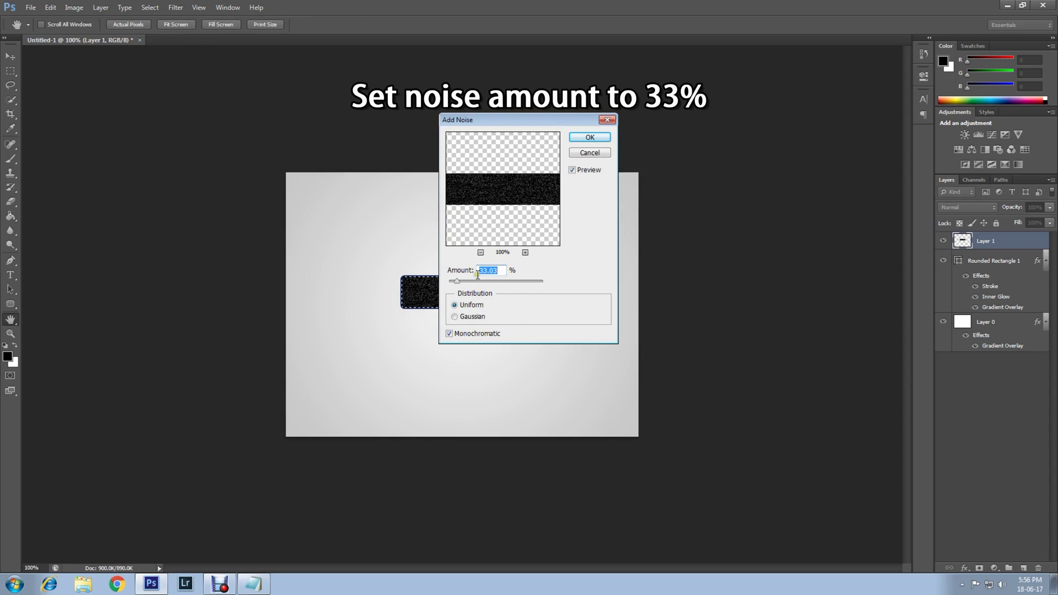
{"action": "left_click_drag", "start_coordinate": [482, 271], "coordinate": [499, 270]}
{"action": "left_click", "coordinate": [466, 335]}
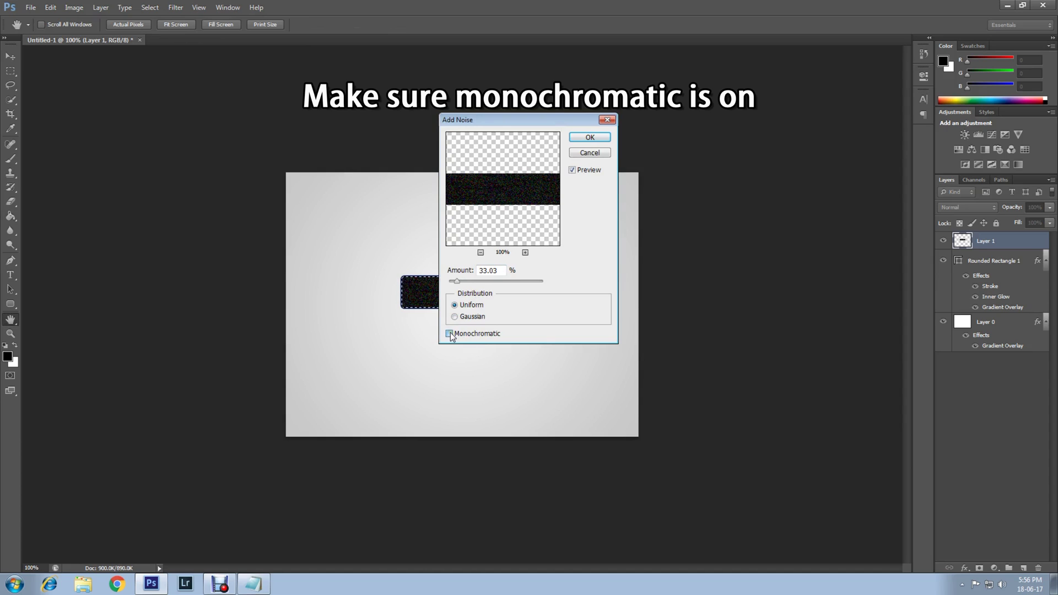
{"action": "left_click", "coordinate": [450, 334]}
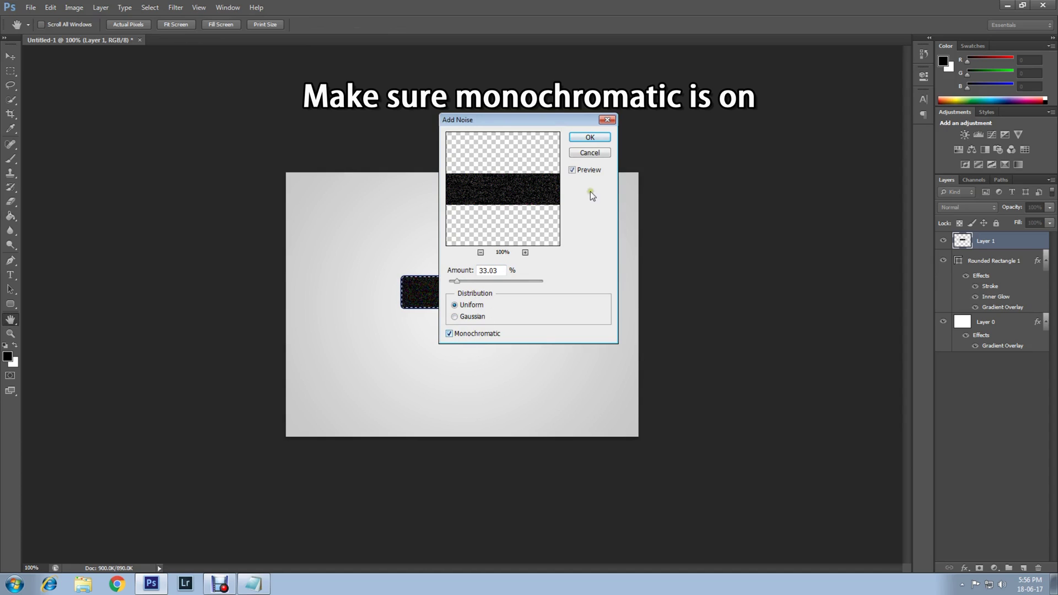
{"action": "left_click", "coordinate": [589, 138]}
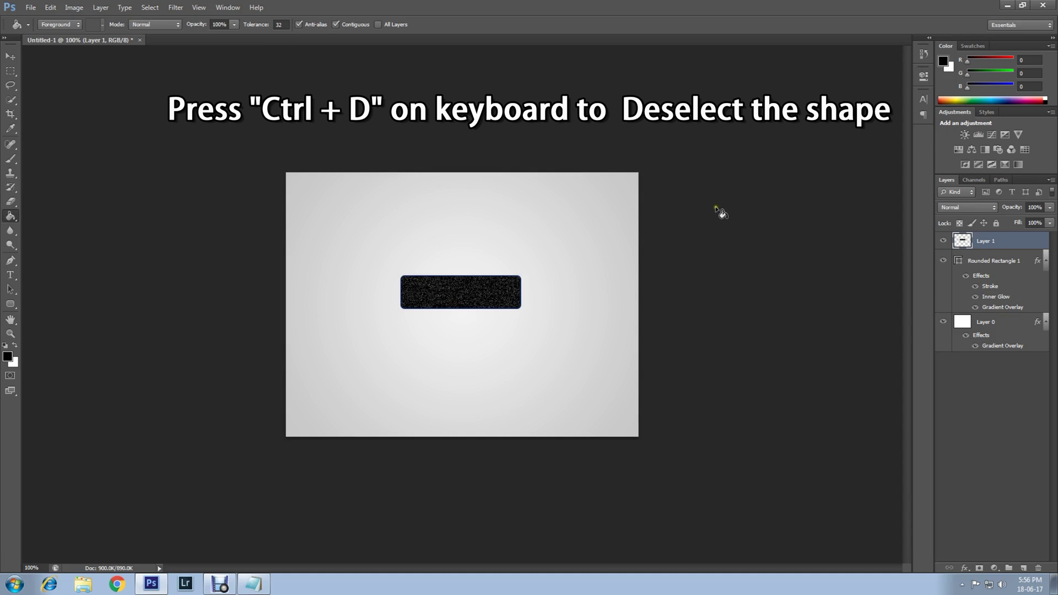
Fade the noise layer to 15% opacity and add another empty layer.
{"action": "left_click", "coordinate": [1049, 207]}
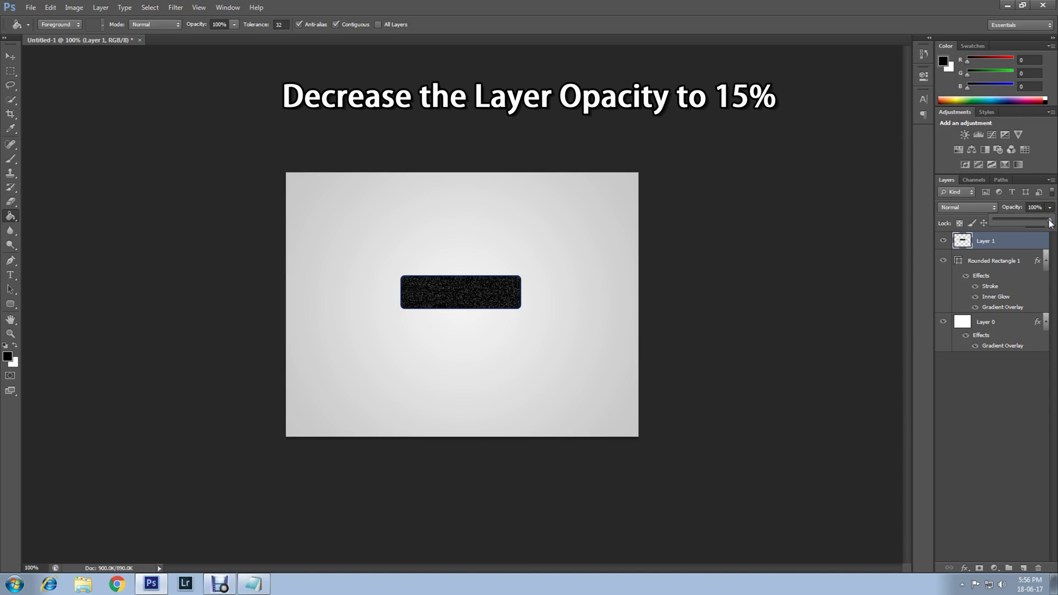
{"action": "left_click_drag", "start_coordinate": [1051, 223], "coordinate": [1004, 223]}
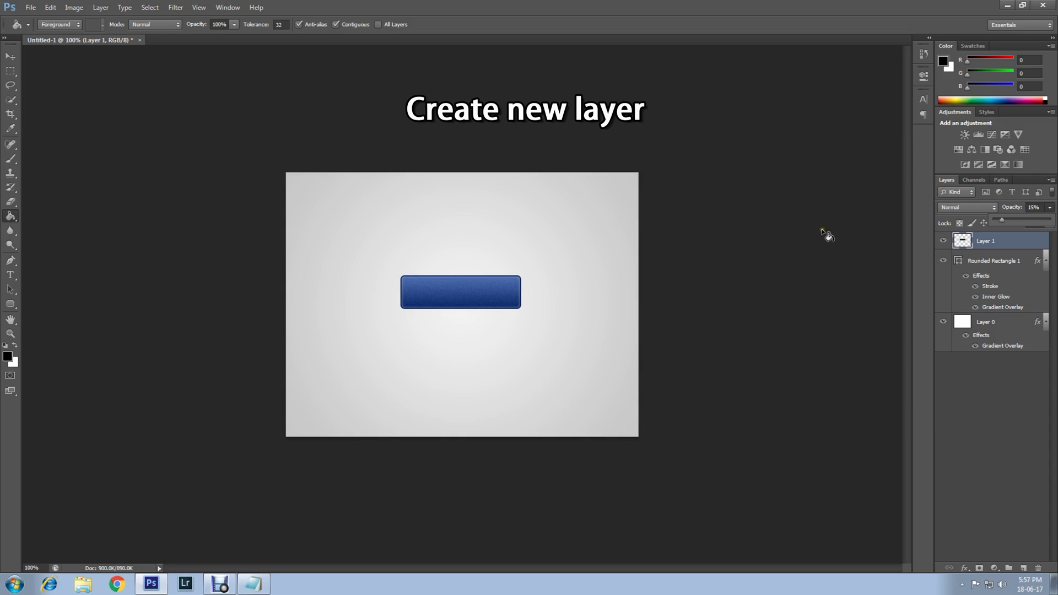
{"action": "left_click", "coordinate": [1022, 568]}
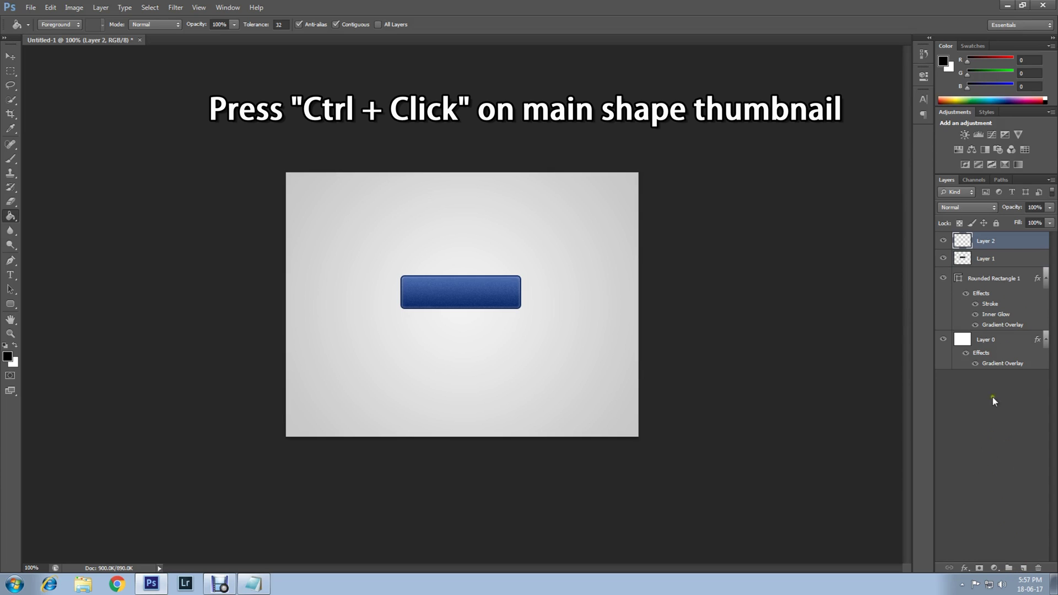
Select the button shape and fill it with white on Layer 2.
{"action": "left_click", "coordinate": [959, 282], "text": "ctrl"}
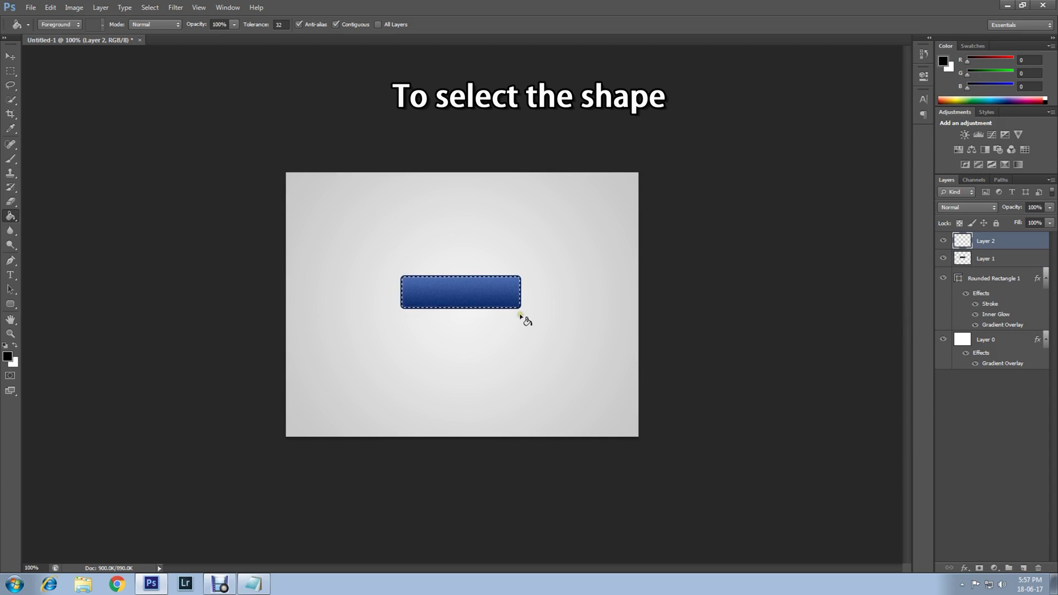
{"action": "left_click", "coordinate": [15, 345]}
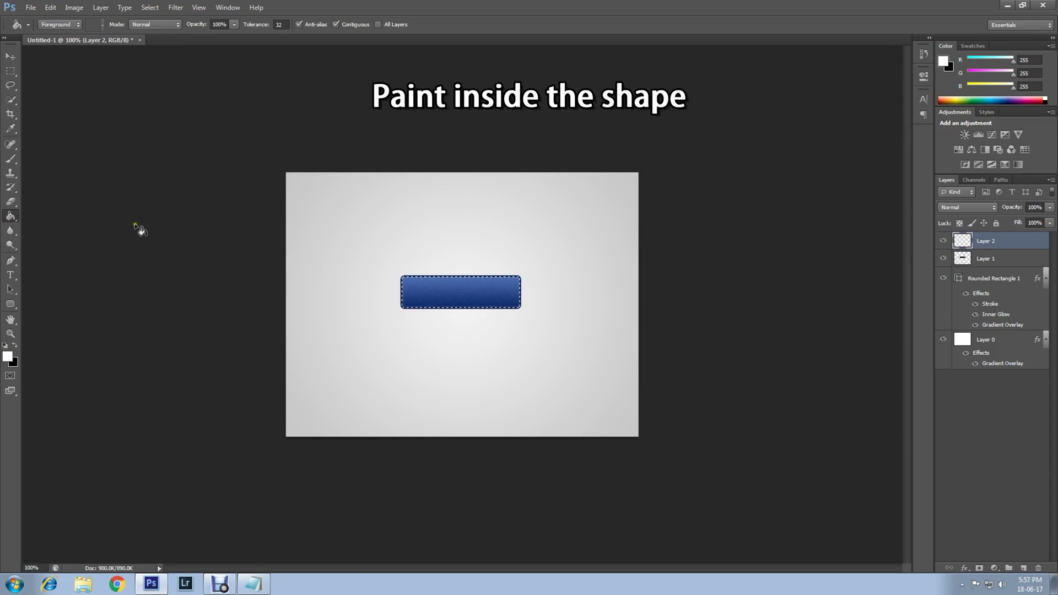
{"action": "left_click", "coordinate": [432, 294]}
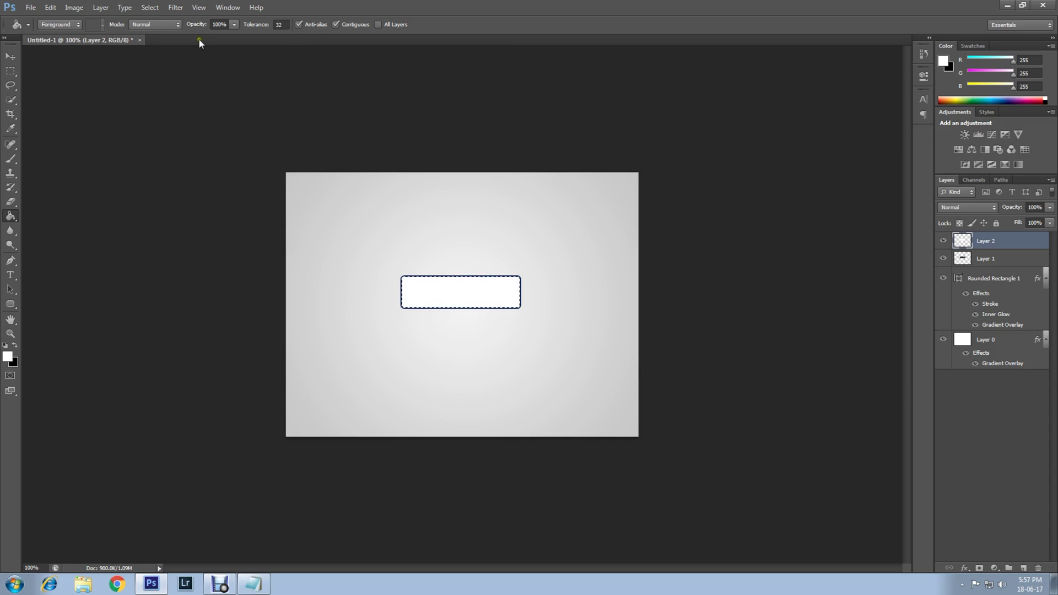
Apply 33% monochromatic Add Noise to the white fill.
{"action": "left_click", "coordinate": [184, 10]}
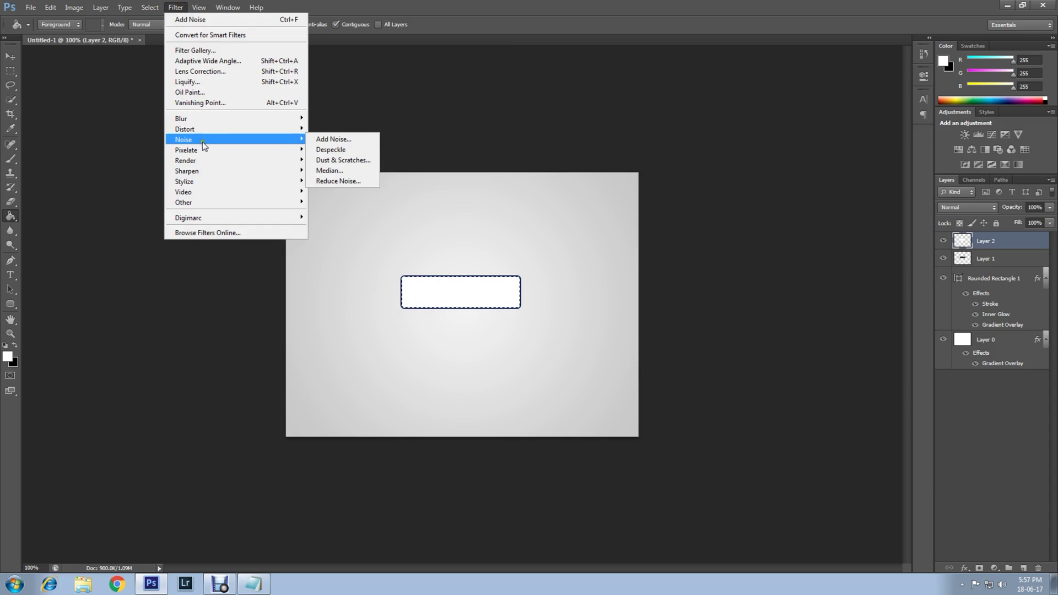
{"action": "mouse_move", "coordinate": [265, 140]}
{"action": "left_click", "coordinate": [320, 139]}
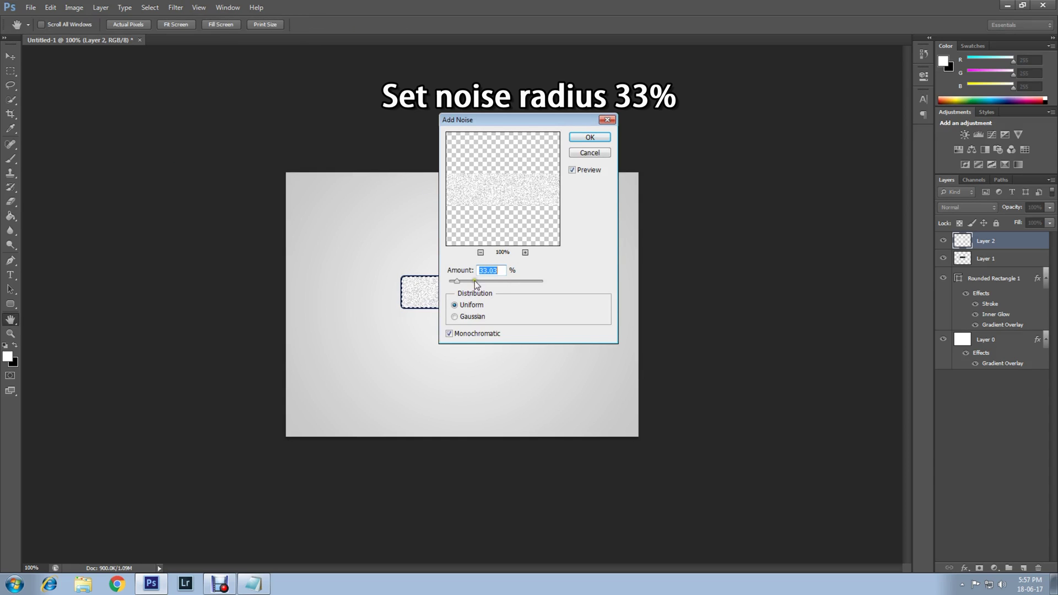
{"action": "left_click", "coordinate": [576, 138]}
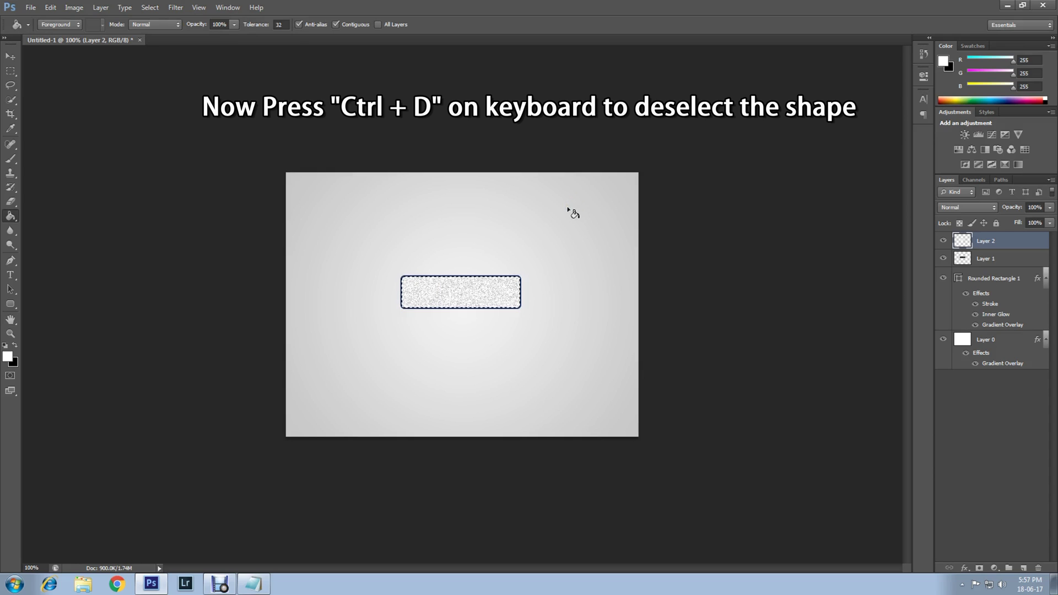
Delete the white noise texture from the lower half of the button.
{"action": "key", "text": "ctrl+d"}
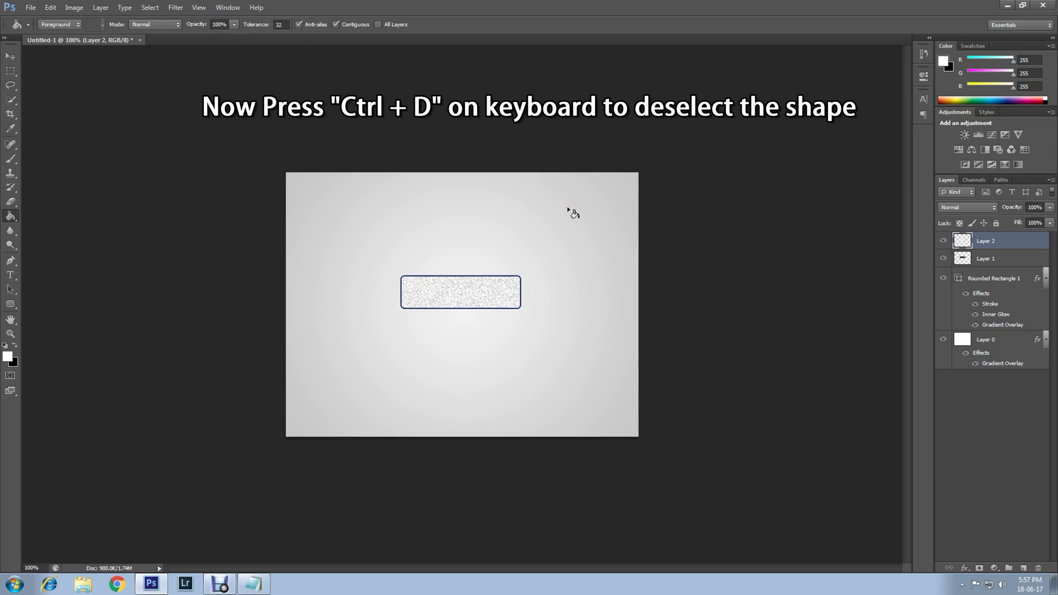
{"action": "left_click", "coordinate": [15, 77]}
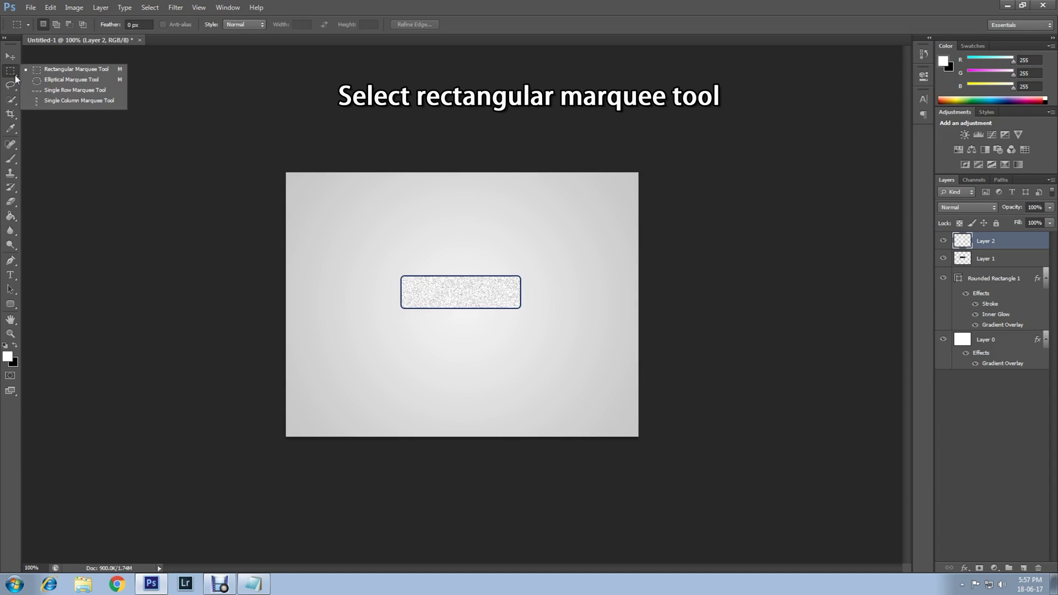
{"action": "left_click", "coordinate": [54, 72]}
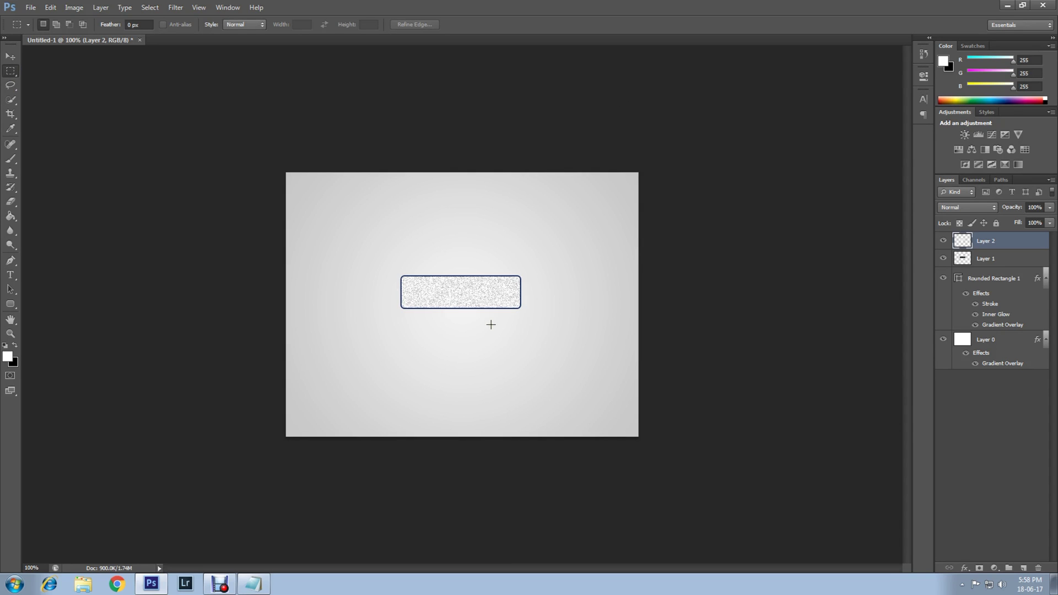
{"action": "left_click_drag", "start_coordinate": [390, 292], "coordinate": [540, 326]}
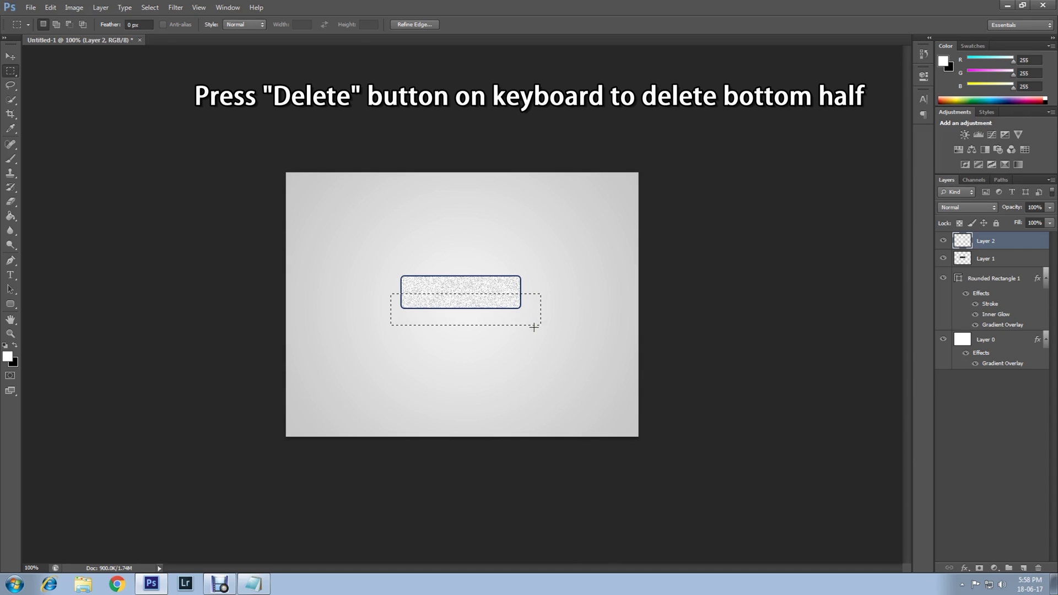
{"action": "key", "text": "Delete"}
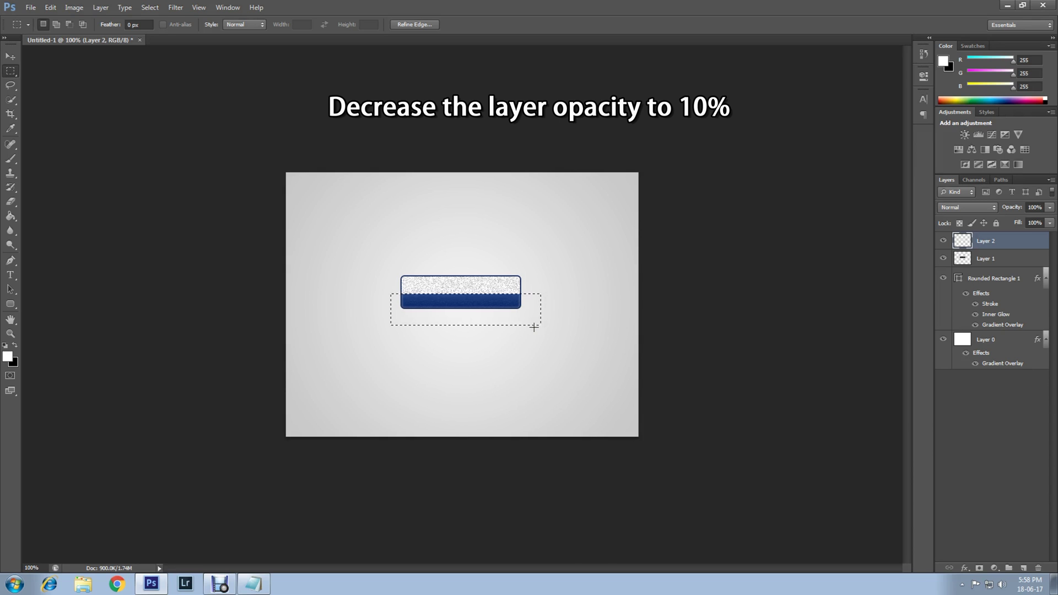
Set Layer 2's opacity to 10% and deselect.
{"action": "left_click", "coordinate": [1050, 209]}
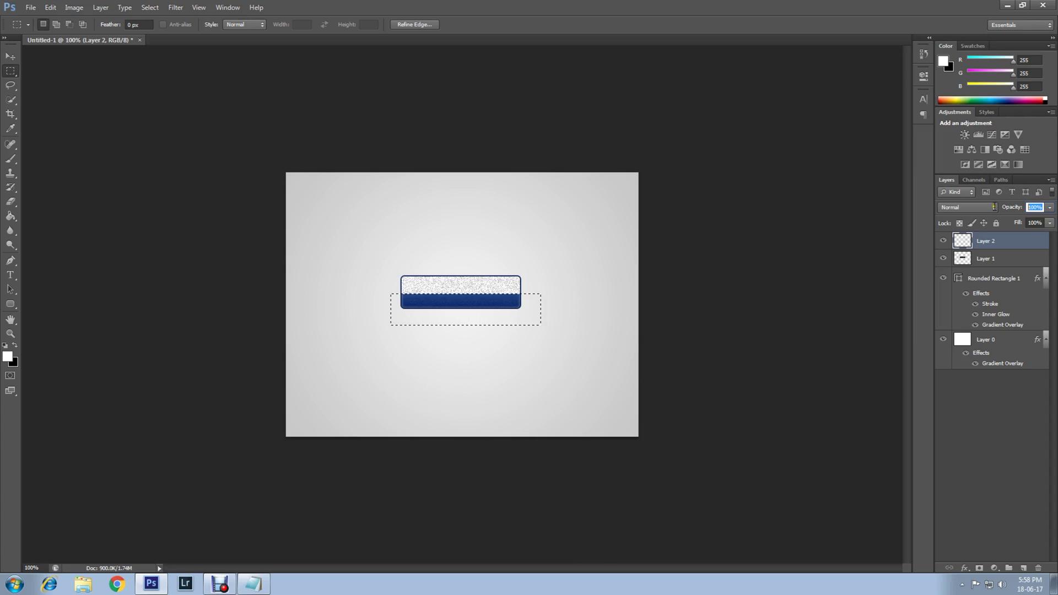
{"action": "type", "text": "10"}
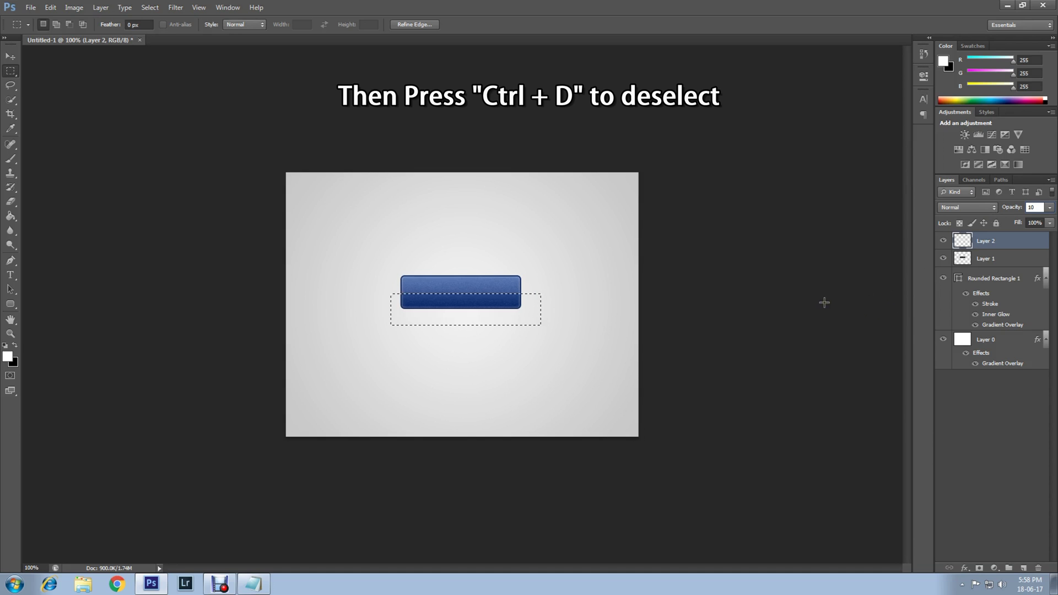
{"action": "key", "text": "ctrl+d"}
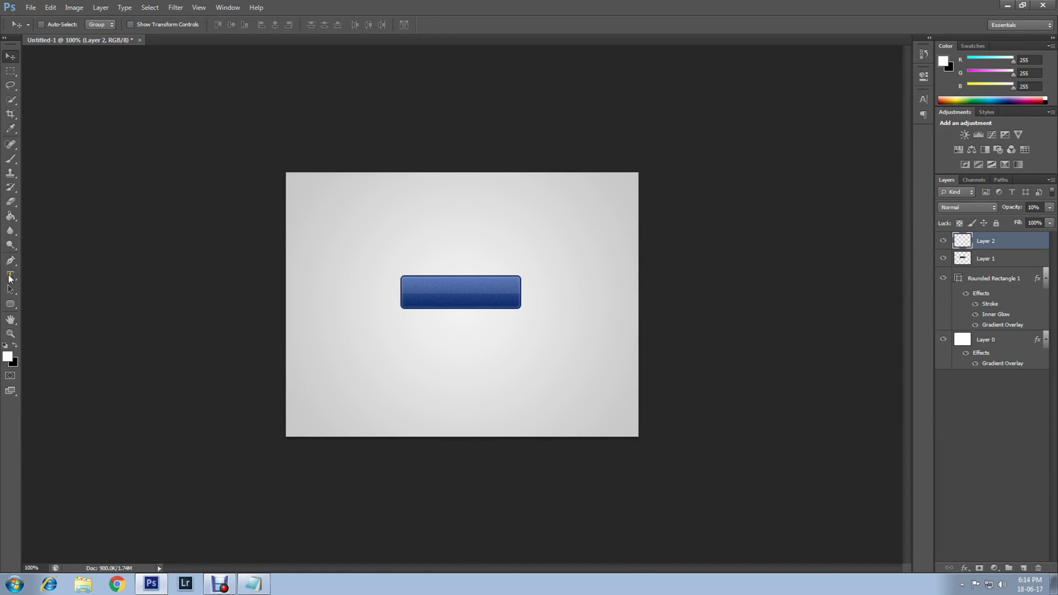
Type 'Click here' with the Horizontal Type Tool on the blue button.
{"action": "left_click", "coordinate": [9, 278]}
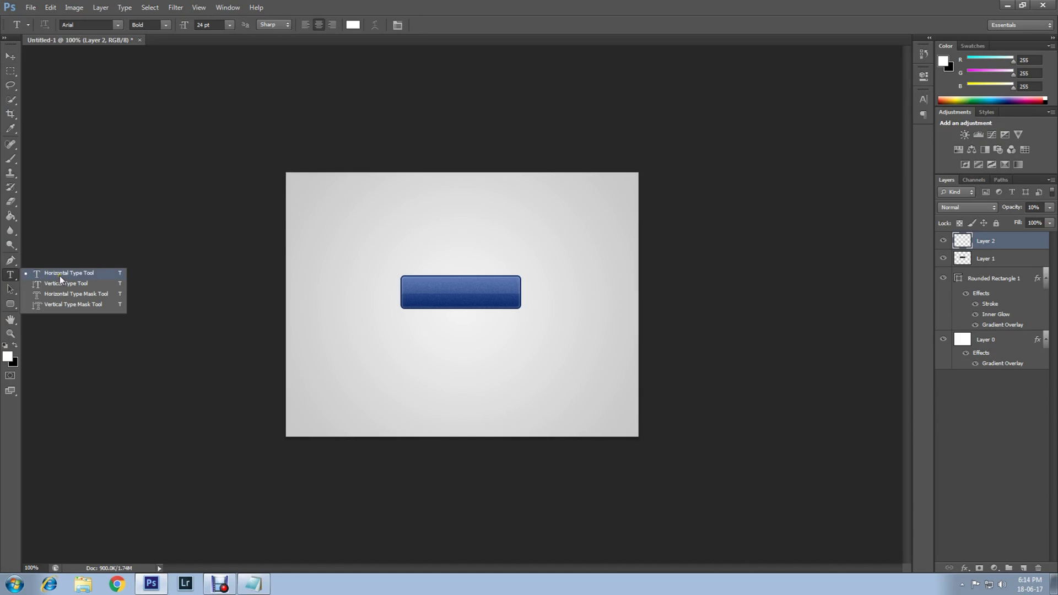
{"action": "left_click", "coordinate": [60, 276]}
{"action": "left_click", "coordinate": [419, 292]}
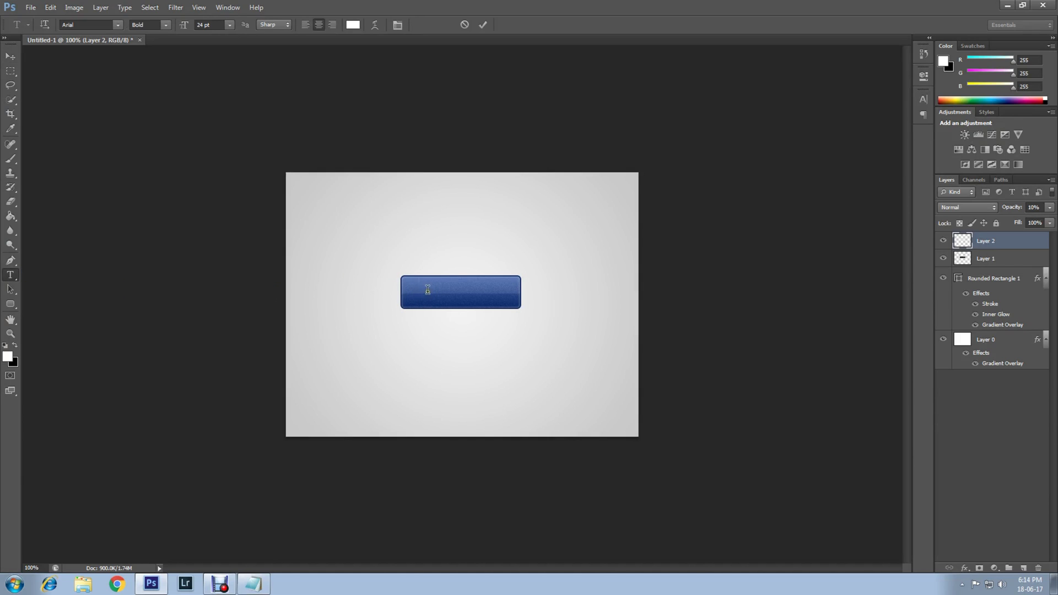
{"action": "type", "text": "Click "}
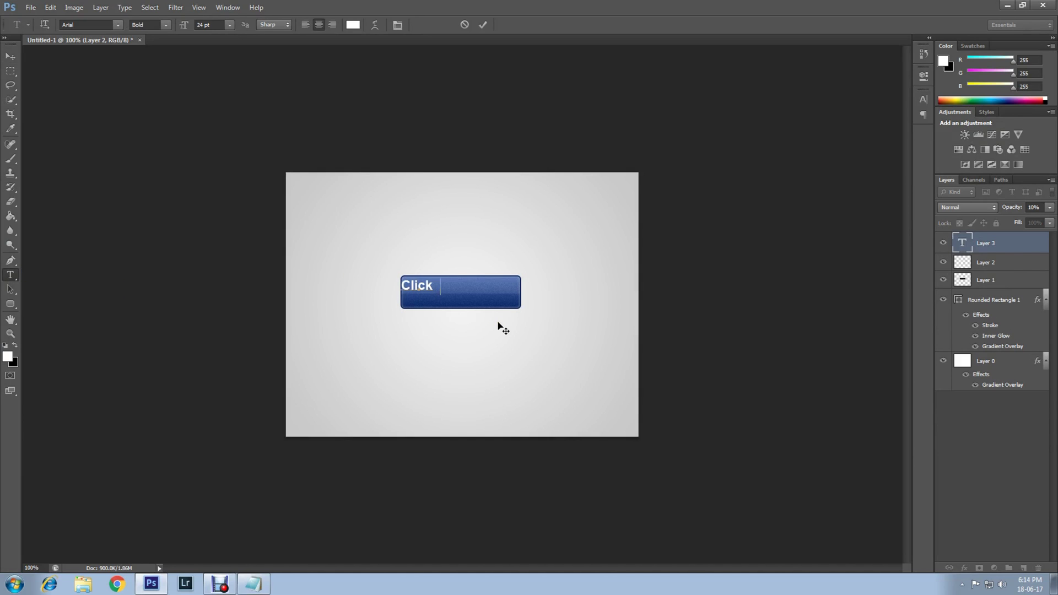
{"action": "type", "text": "here"}
Centre the 'Click here' text on the button and duplicate its layer.
{"action": "left_click", "coordinate": [15, 58]}
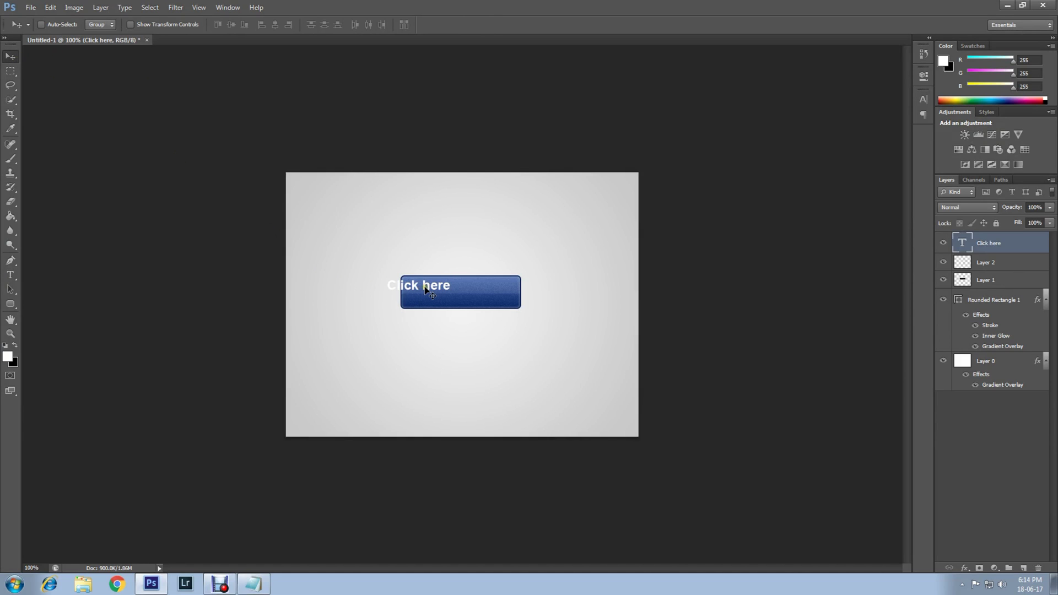
{"action": "left_click_drag", "start_coordinate": [429, 289], "coordinate": [451, 295]}
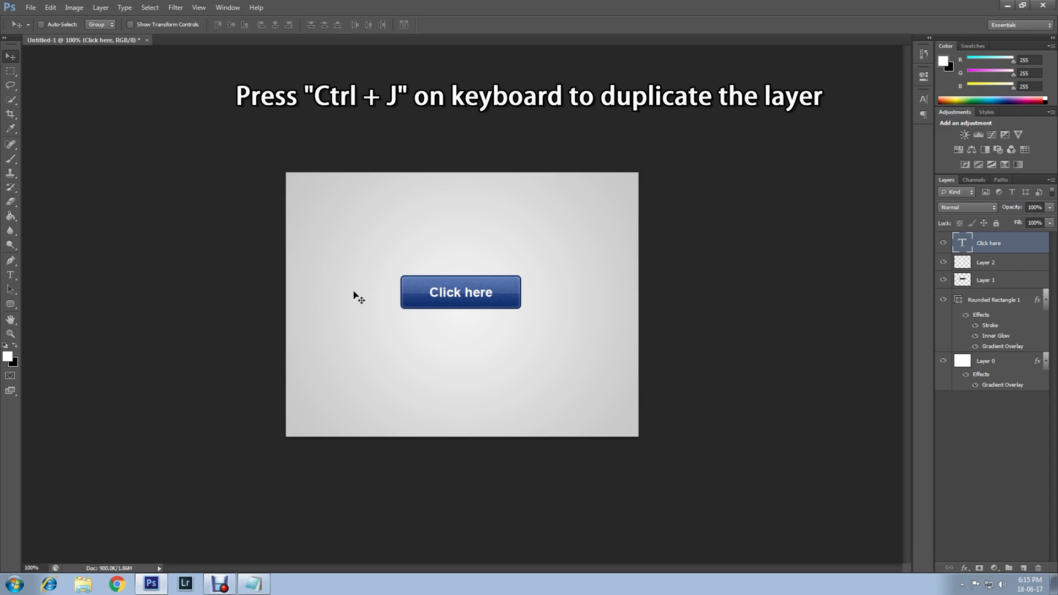
{"action": "key", "text": "ctrl+j"}
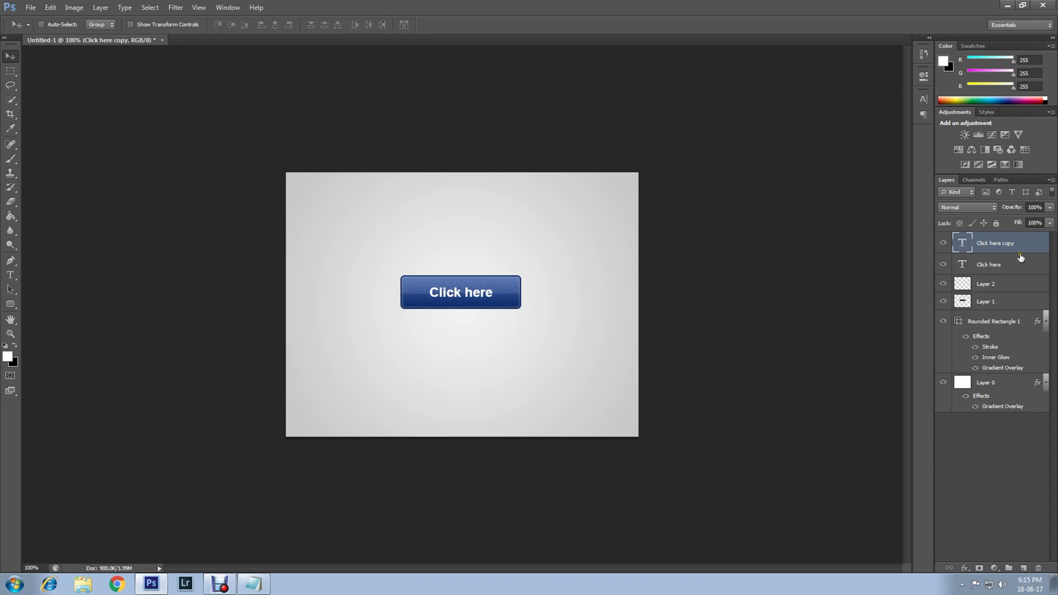
Apply a #124d89 Color Overlay to the original 'Click here' layer, then select the copy layer.
{"action": "left_click", "coordinate": [991, 266]}
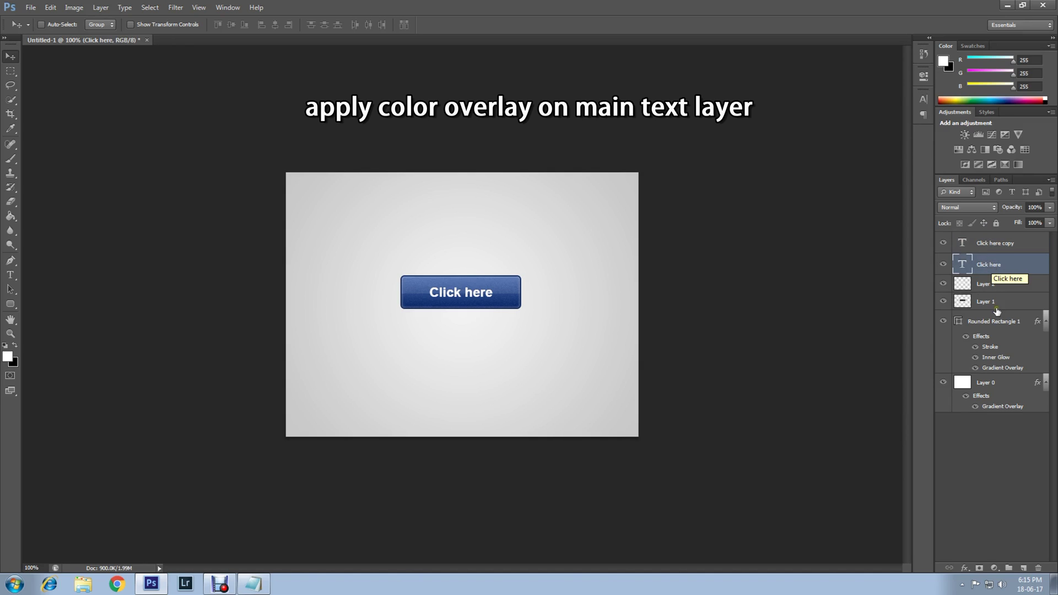
{"action": "left_click", "coordinate": [964, 569]}
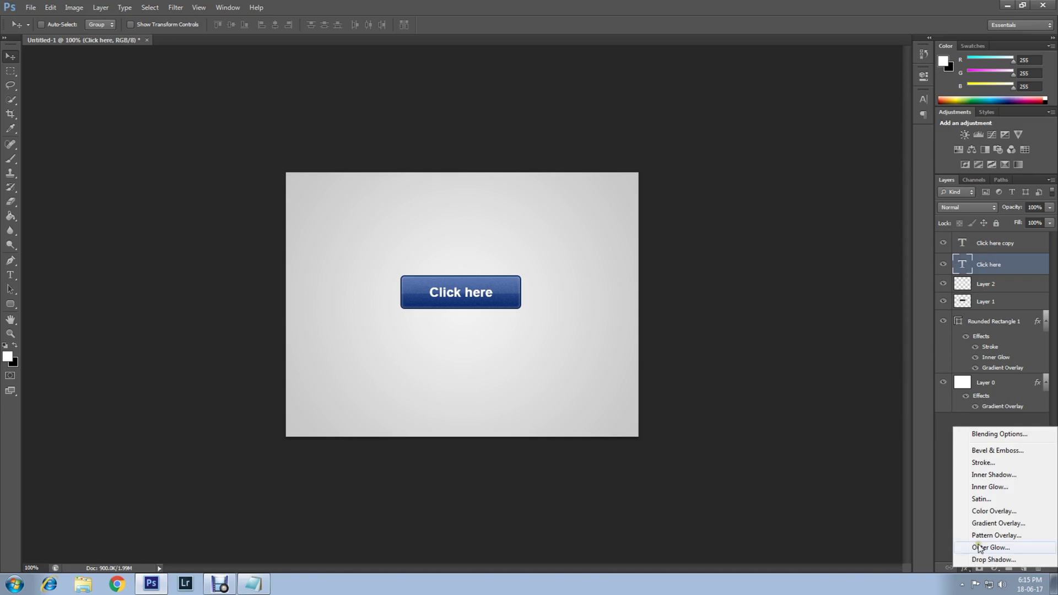
{"action": "left_click", "coordinate": [989, 513]}
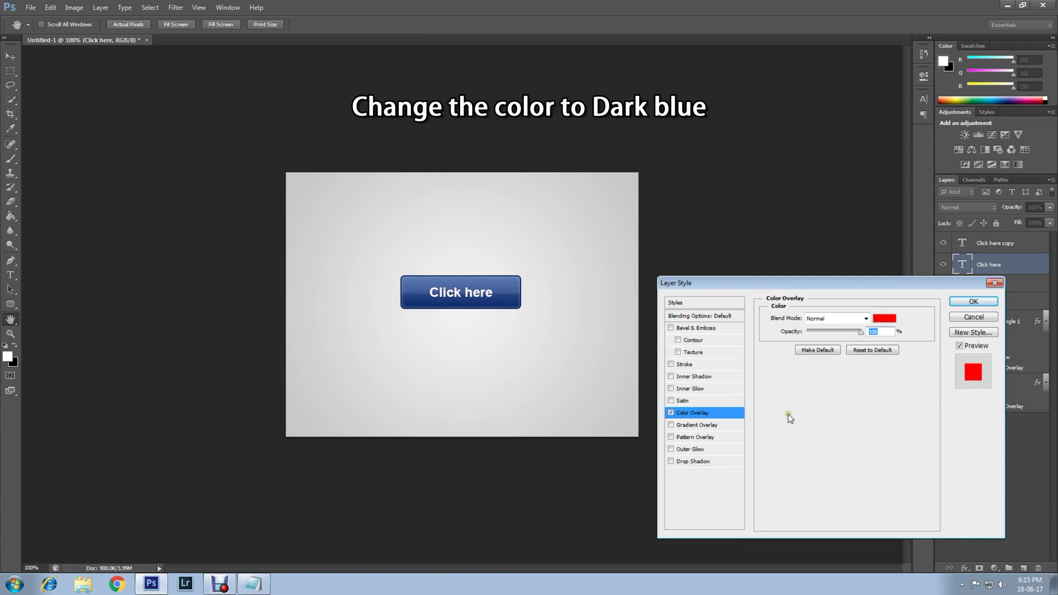
{"action": "left_click", "coordinate": [884, 318]}
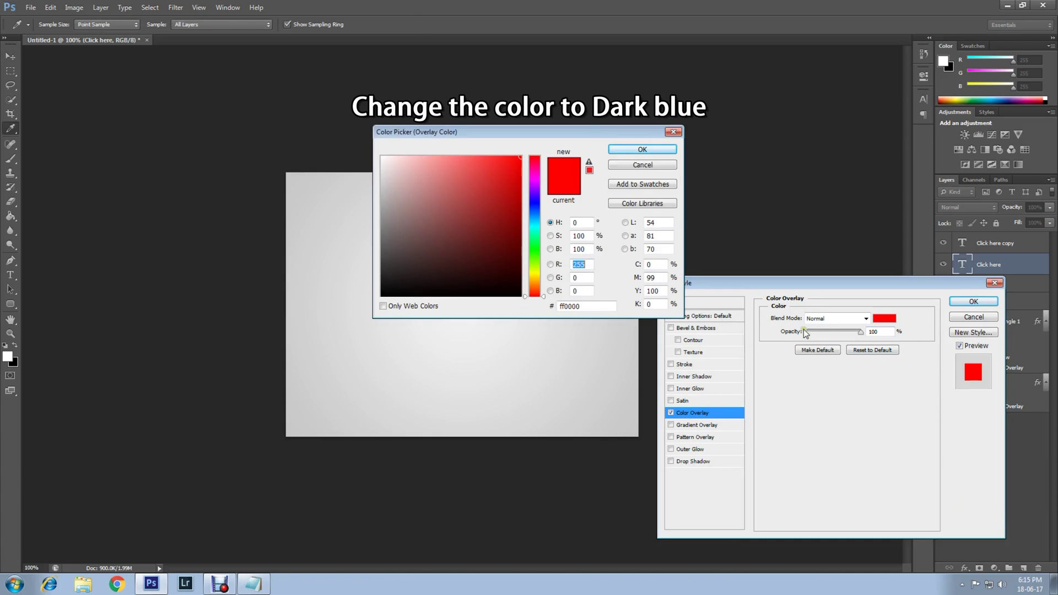
{"action": "double_click", "coordinate": [602, 305]}
{"action": "type", "text": "124d89"}
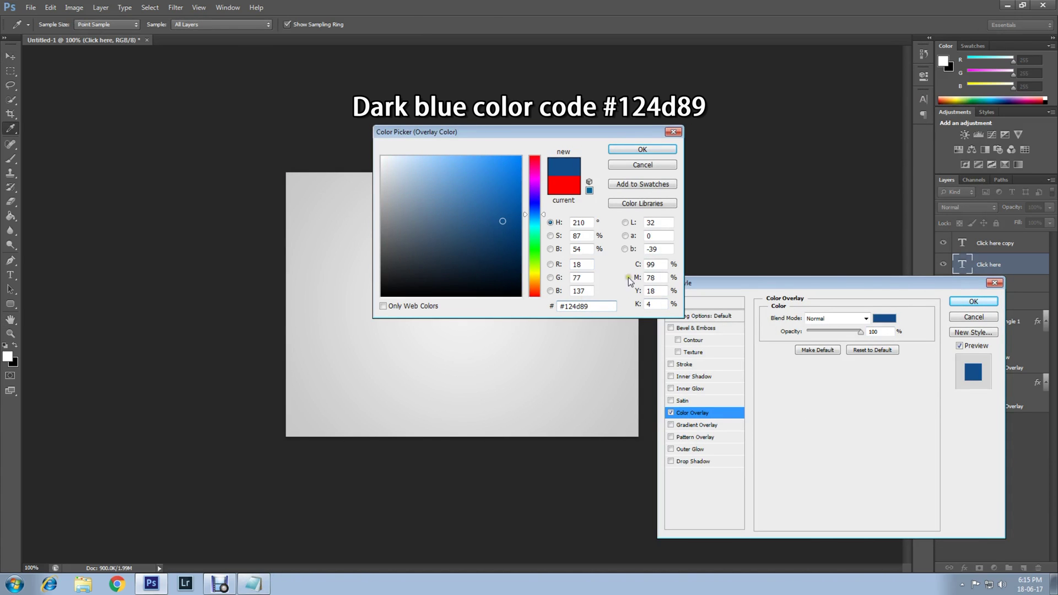
{"action": "left_click", "coordinate": [642, 150]}
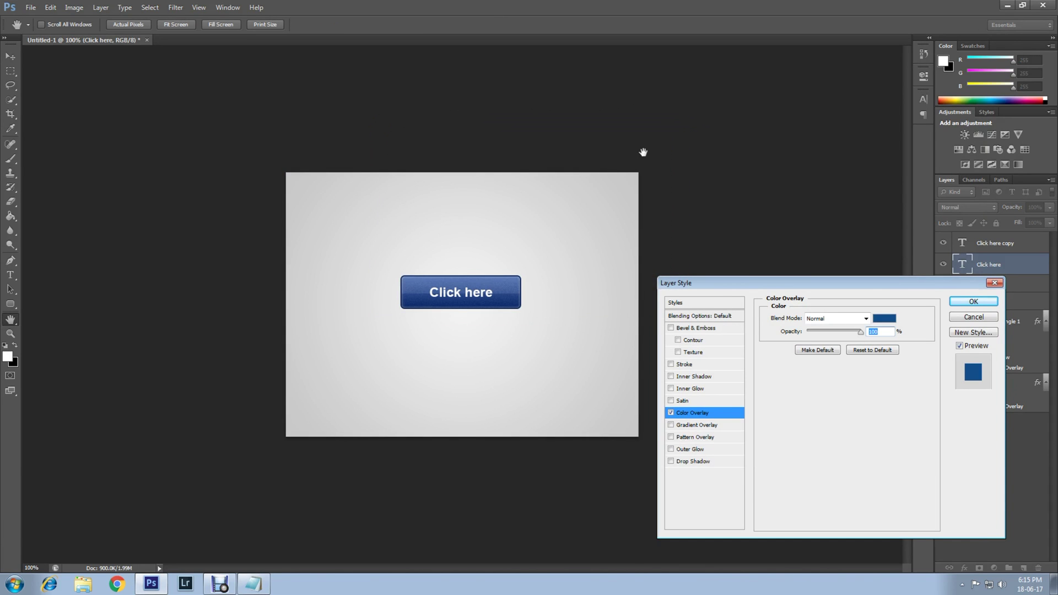
{"action": "left_click", "coordinate": [962, 304]}
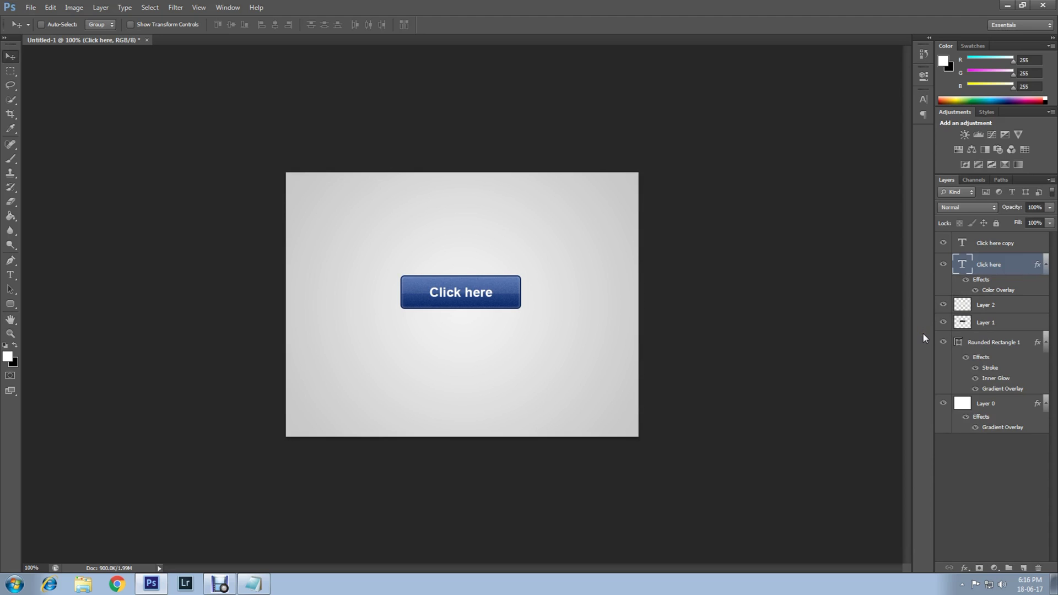
{"action": "left_click", "coordinate": [1002, 249]}
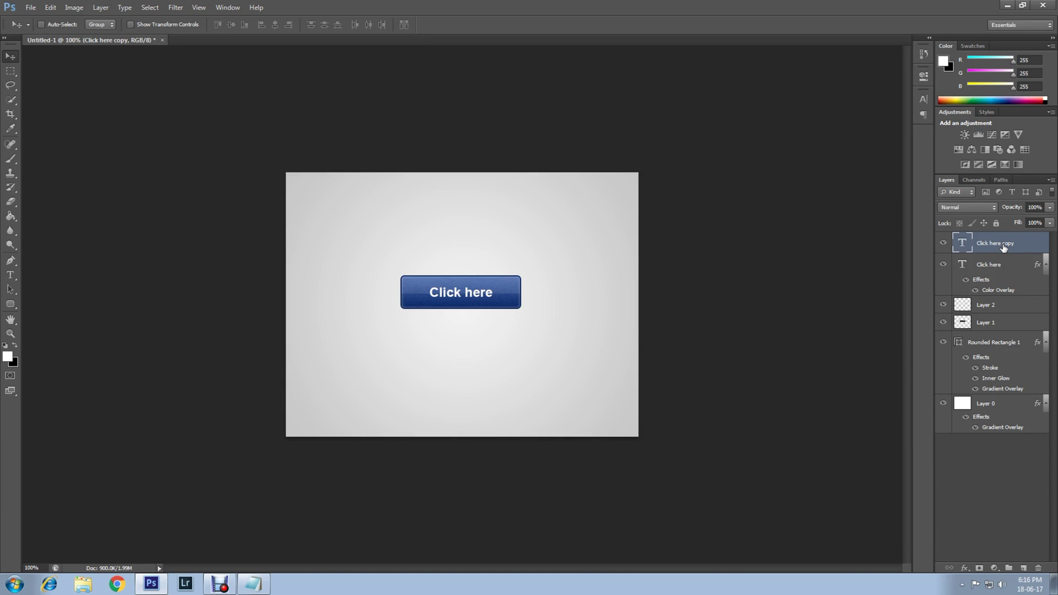
Nudge the 'Click here copy' text 1 px up and left, and add a Color Dodge group.
{"action": "key", "text": "Up"}
{"action": "key", "text": "Left"}
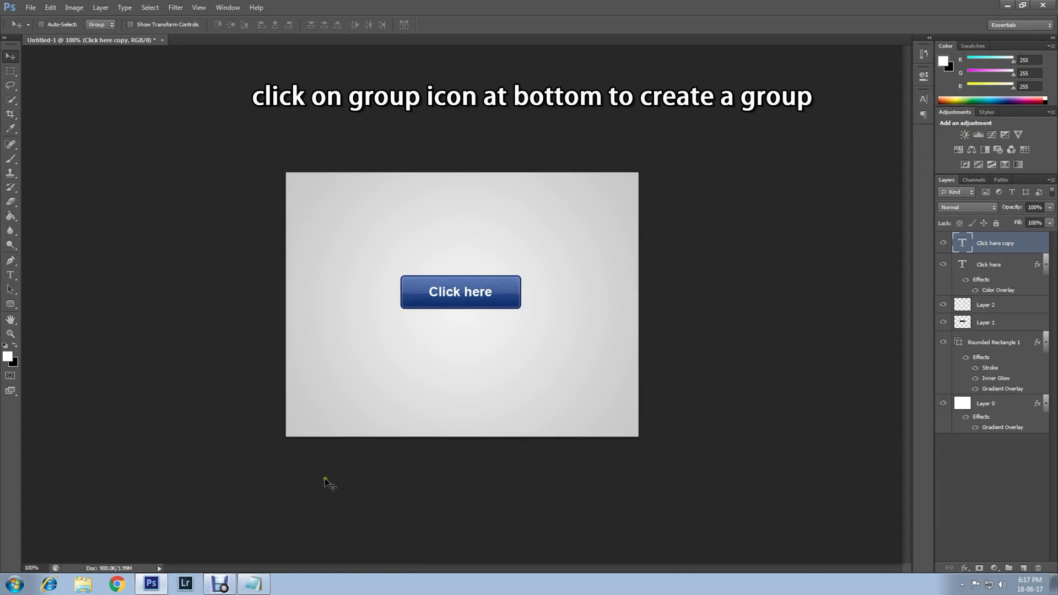
{"action": "left_click", "coordinate": [1009, 568]}
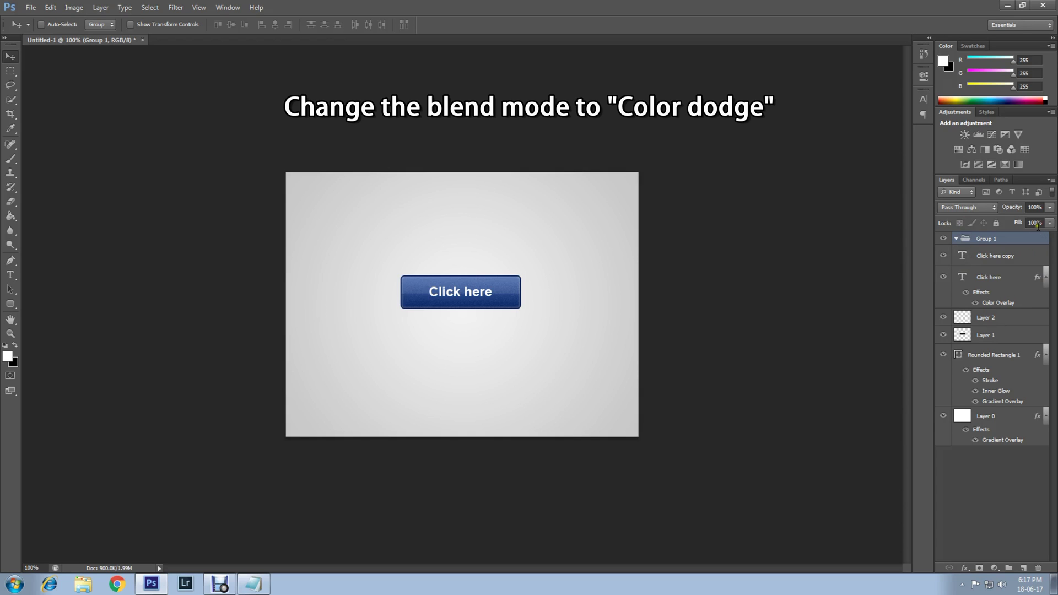
{"action": "left_click", "coordinate": [974, 207]}
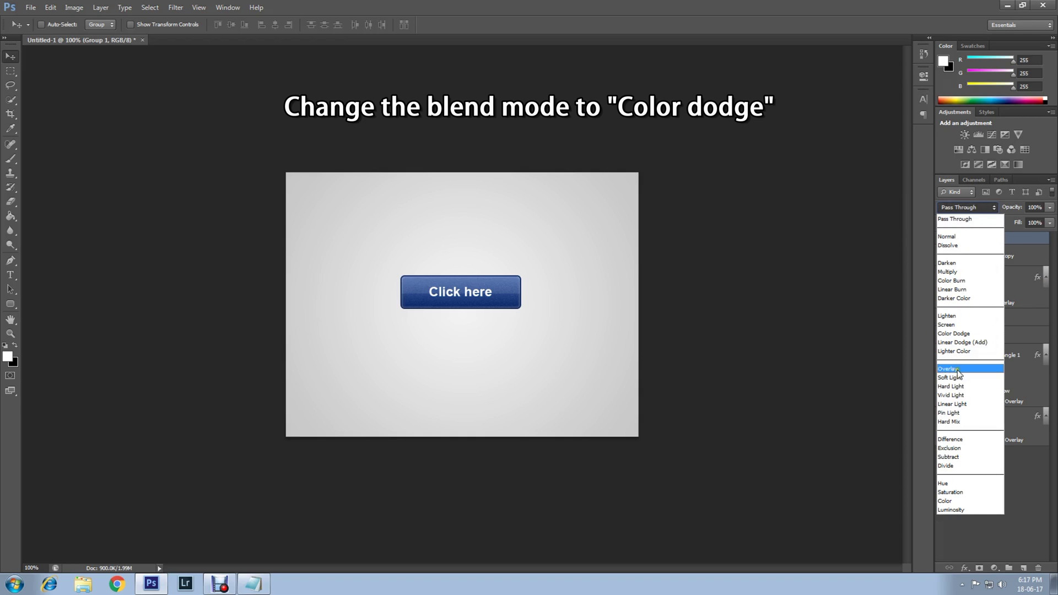
{"action": "left_click", "coordinate": [954, 333]}
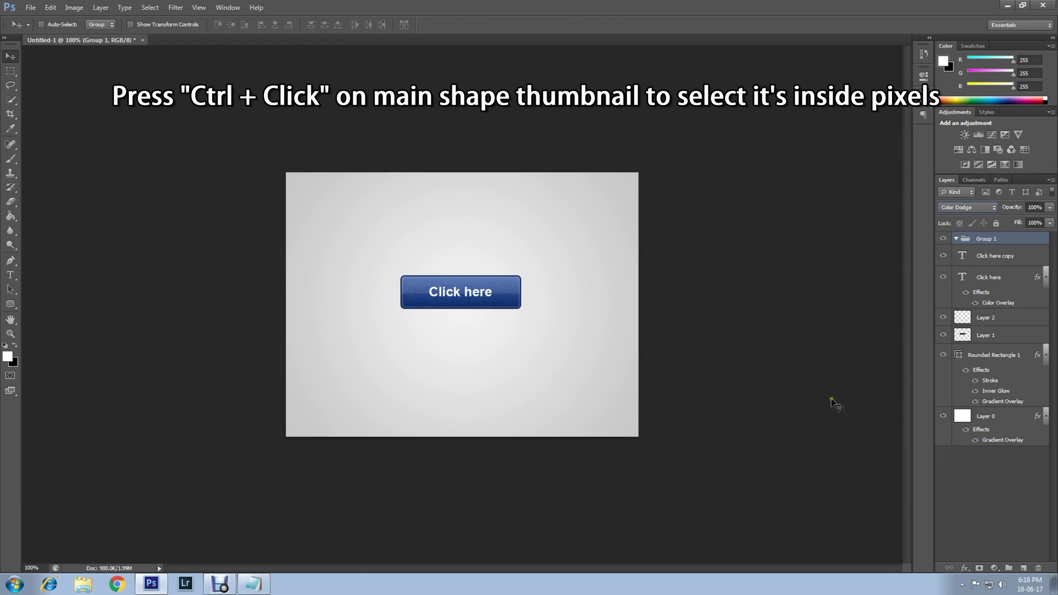
Mask Group 1 to the Rounded Rectangle 1 shape and add empty Layer 3 inside it.
{"action": "left_click", "coordinate": [958, 359], "text": "ctrl"}
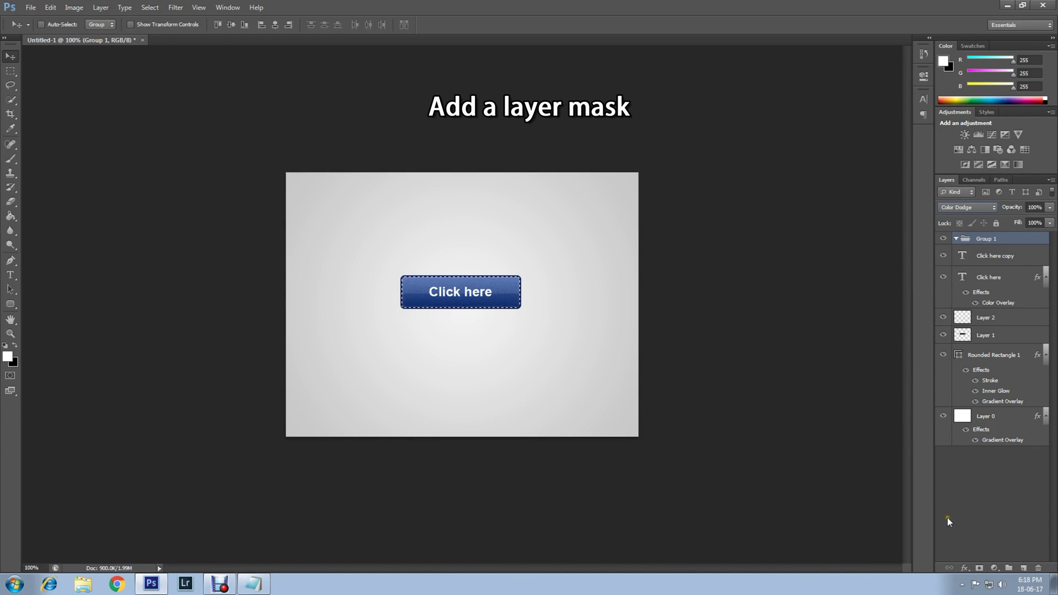
{"action": "left_click", "coordinate": [979, 568]}
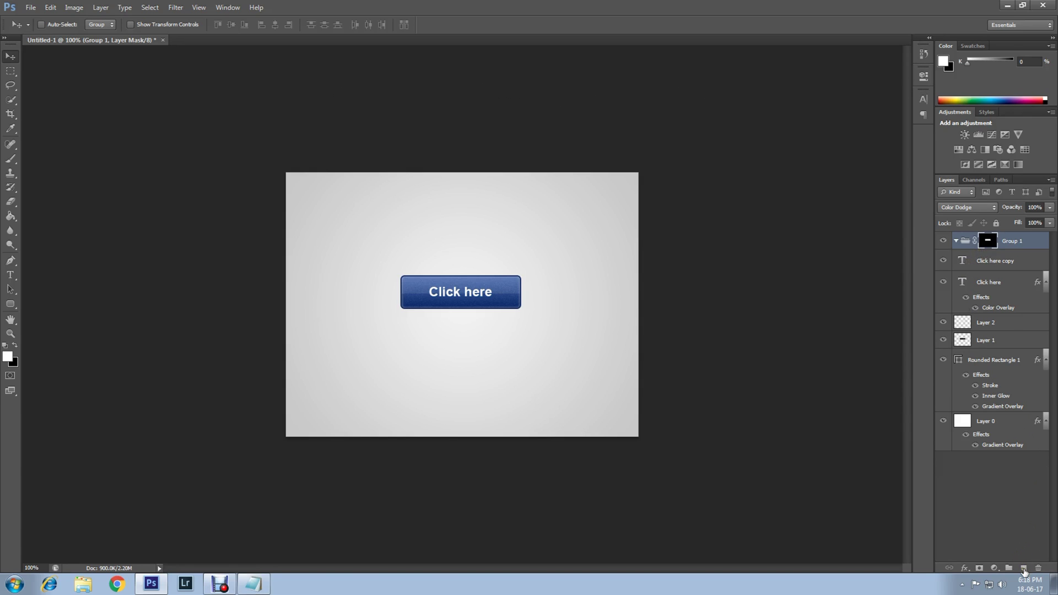
{"action": "left_click", "coordinate": [1023, 568]}
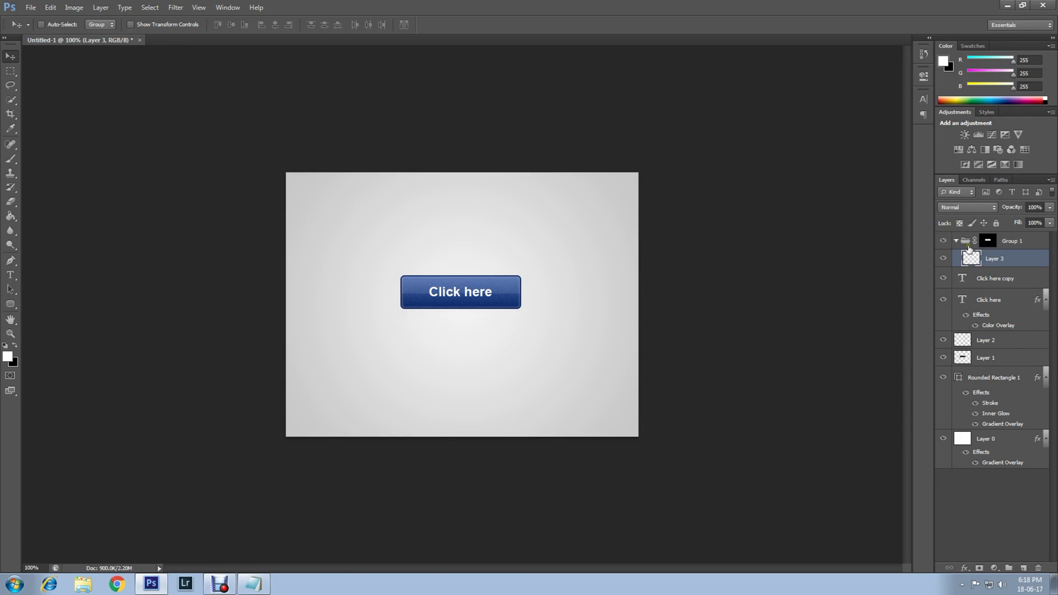
Select the regular Brush Tool and set its size to 125 px.
{"action": "left_click", "coordinate": [9, 159]}
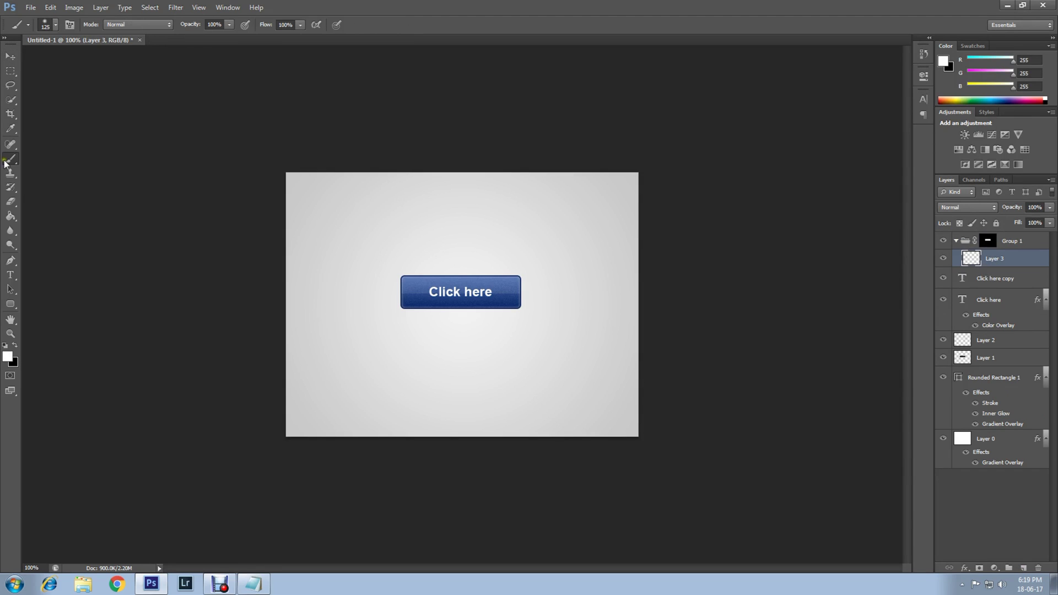
{"action": "right_click", "coordinate": [10, 159]}
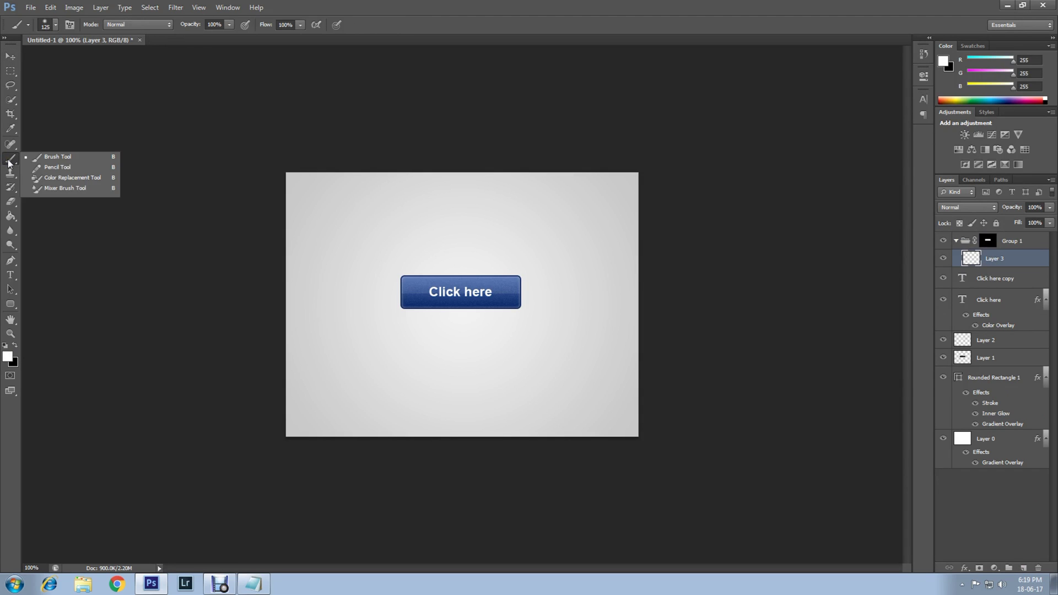
{"action": "left_click", "coordinate": [55, 160]}
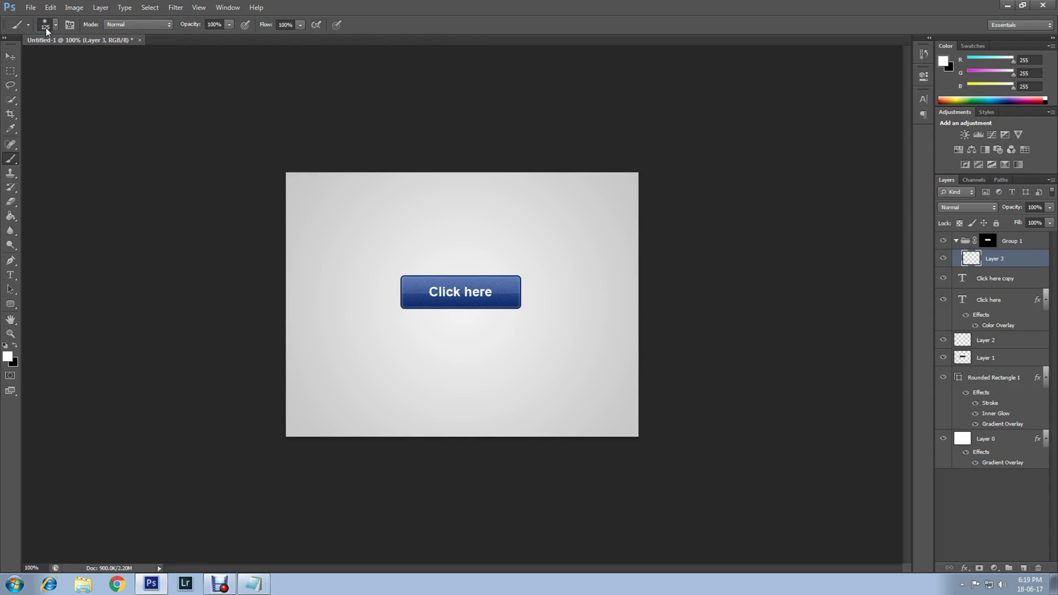
{"action": "left_click", "coordinate": [45, 27]}
{"action": "left_click_drag", "start_coordinate": [45, 53], "coordinate": [41, 53]}
{"action": "key", "text": "Return"}
Paint white glare on the button's lower-left and top-right, then lower Layer 3's opacity.
{"action": "left_click", "coordinate": [414, 318]}
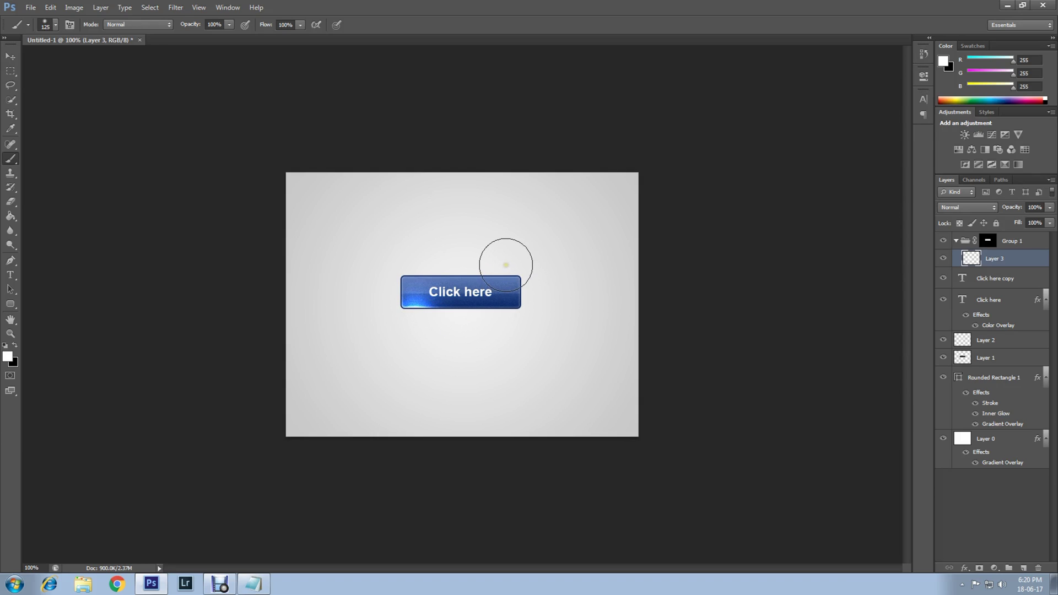
{"action": "left_click", "coordinate": [506, 265]}
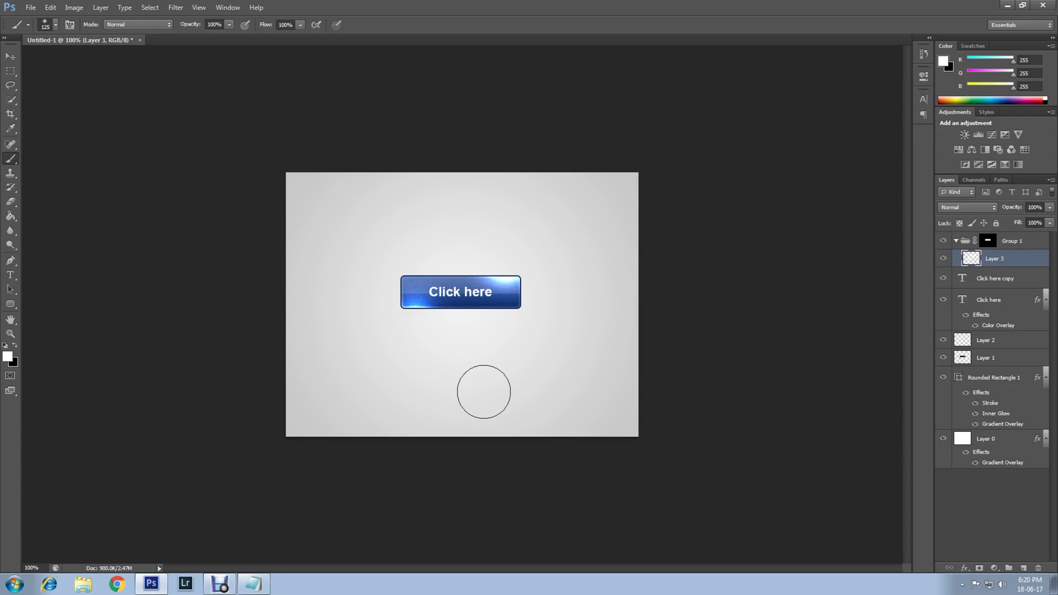
{"action": "left_click", "coordinate": [1049, 208]}
{"action": "mouse_move", "coordinate": [1048, 220]}
{"action": "left_mouse_down"}
{"action": "mouse_move", "coordinate": [1029, 222]}
{"action": "mouse_move", "coordinate": [1037, 221]}
{"action": "left_mouse_up"}
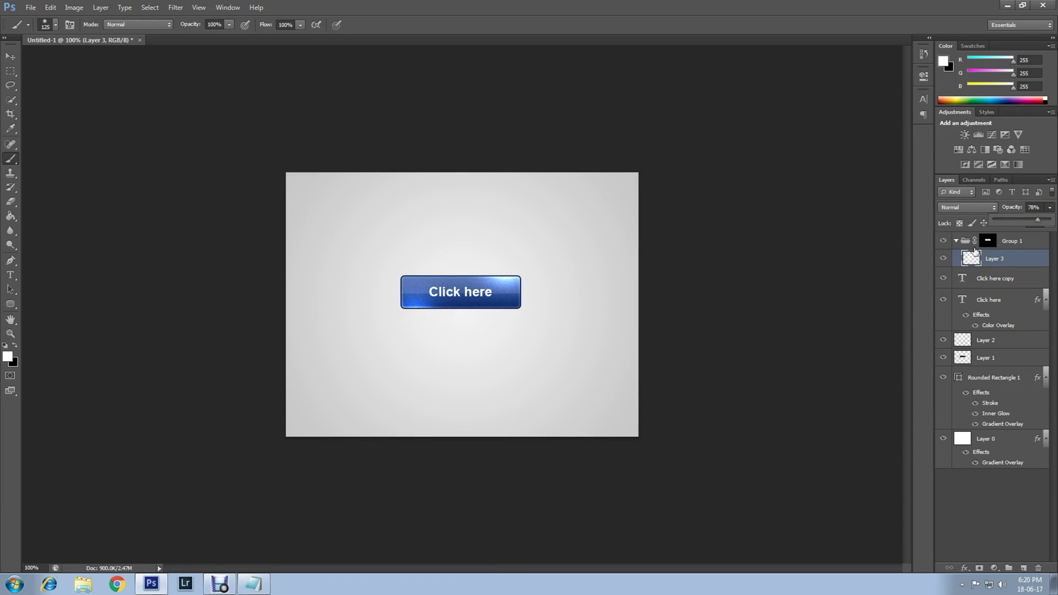